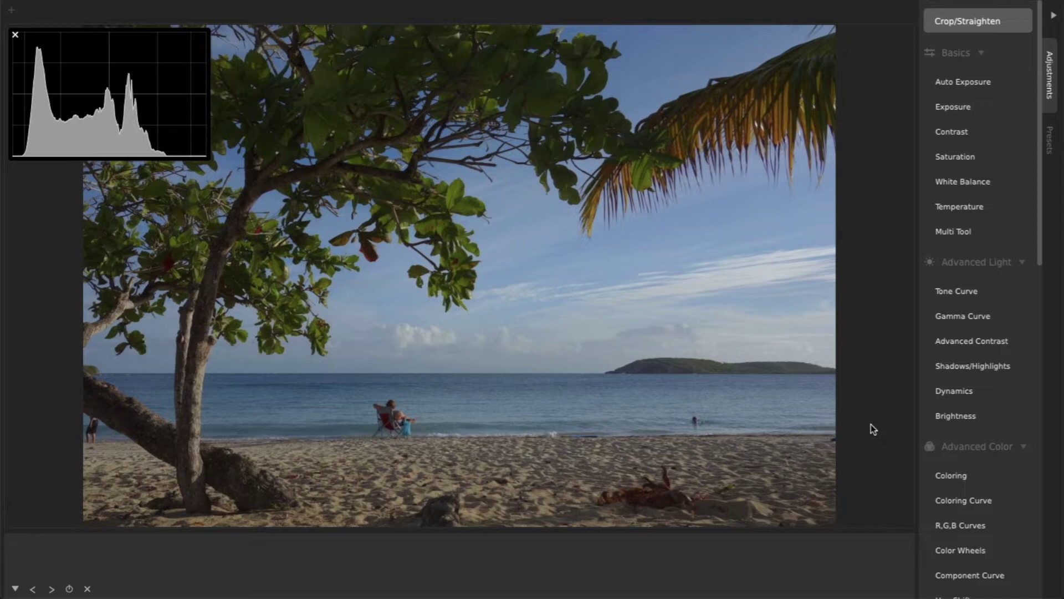
Step: Apply Auto Exposure to the beach photo and toggle it off and on to compare
mouse_move(951, 83)
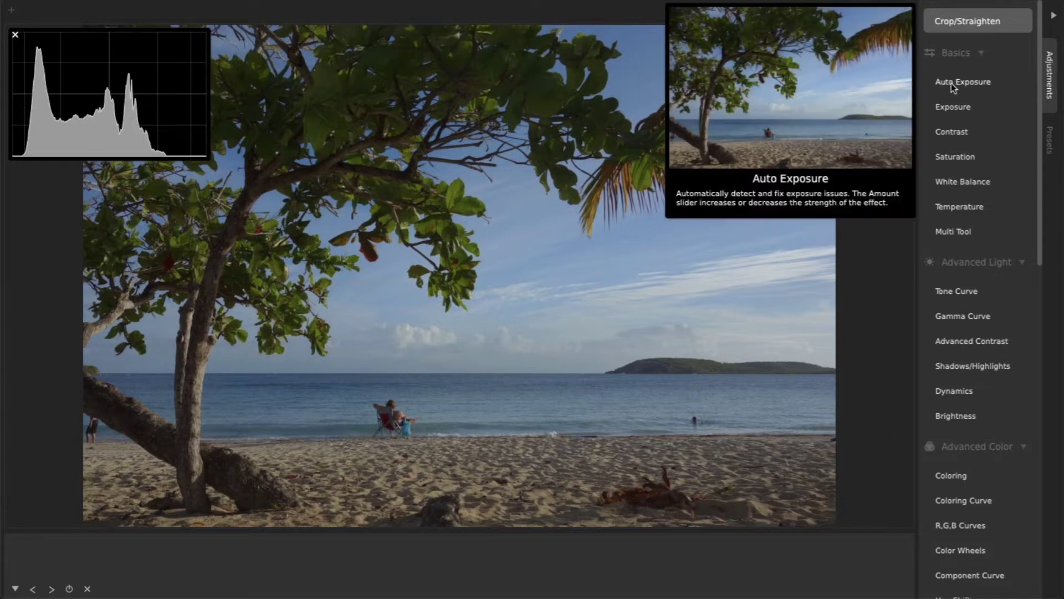
click(964, 83)
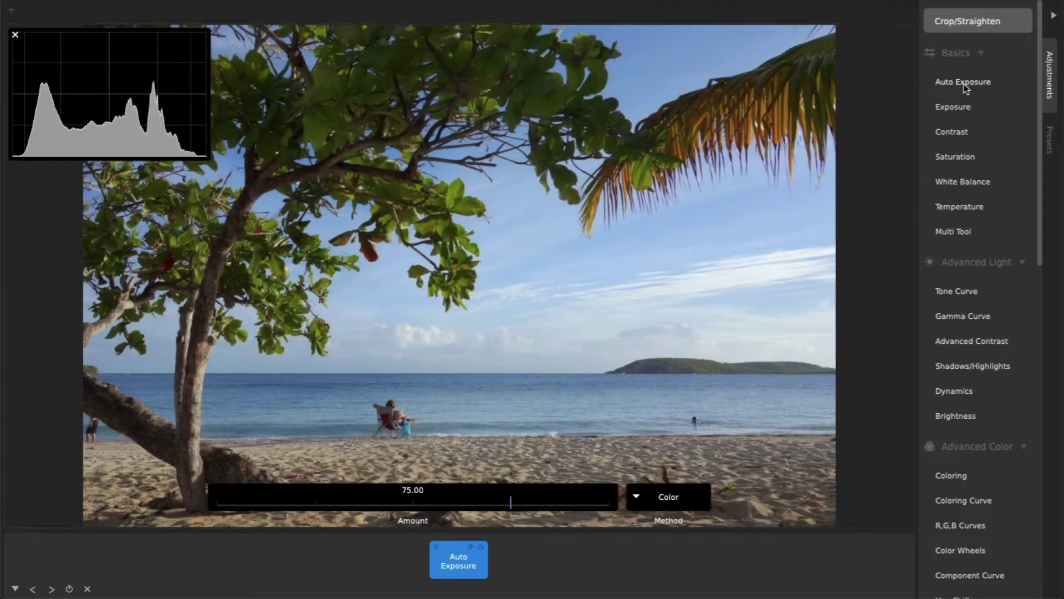
click(572, 542)
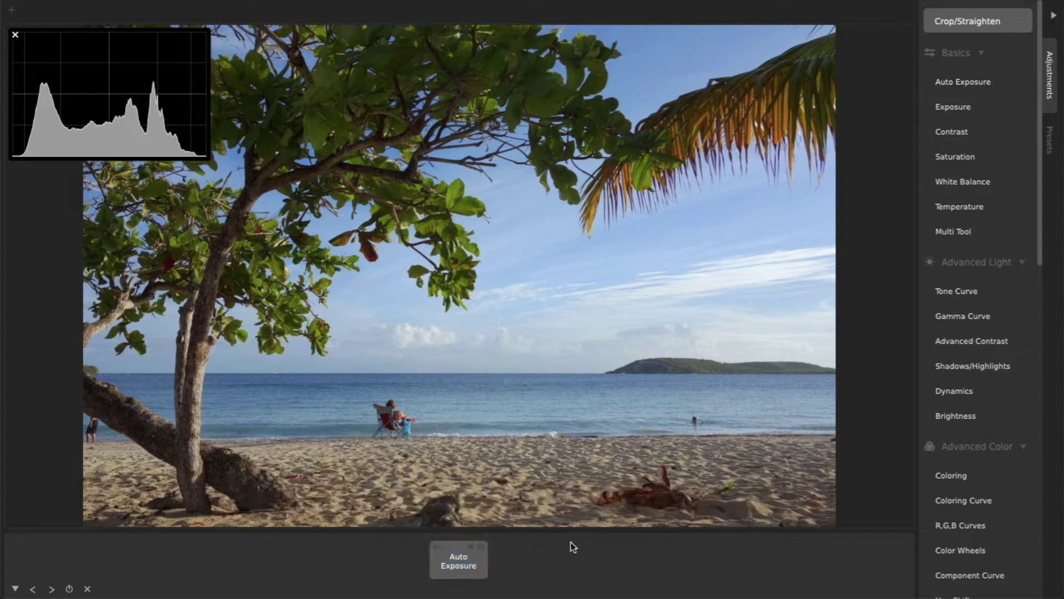
click(480, 548)
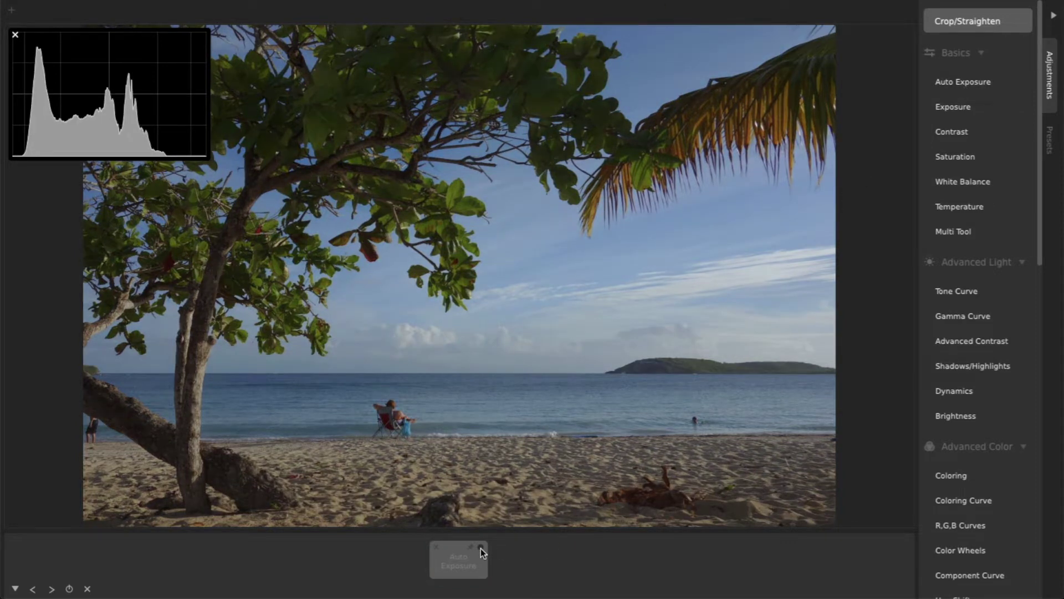
click(481, 548)
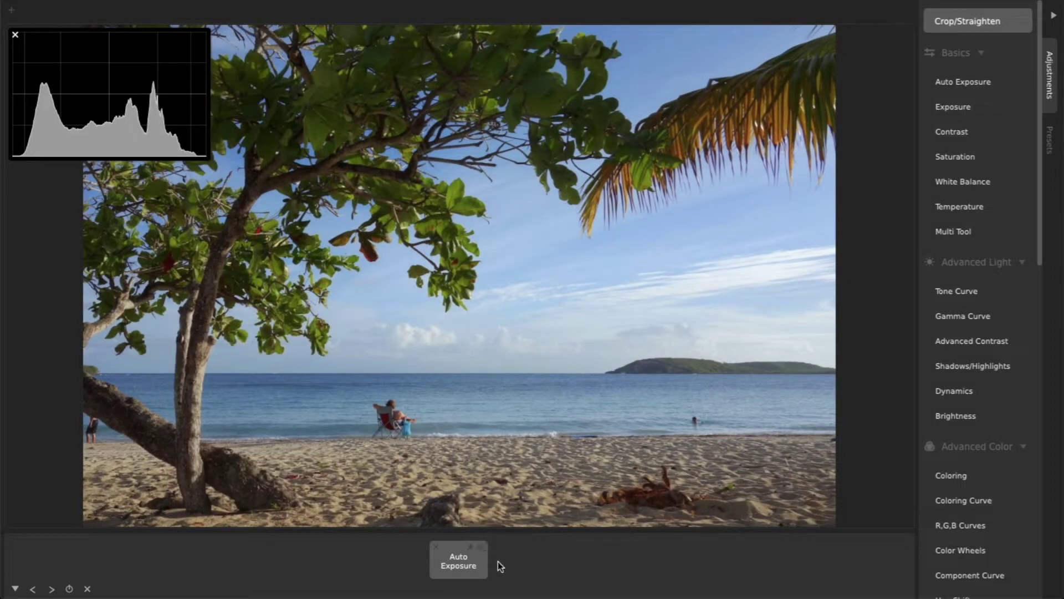
Step: Compare Auto Exposure on and off on the mountain lake photo
key(Right)
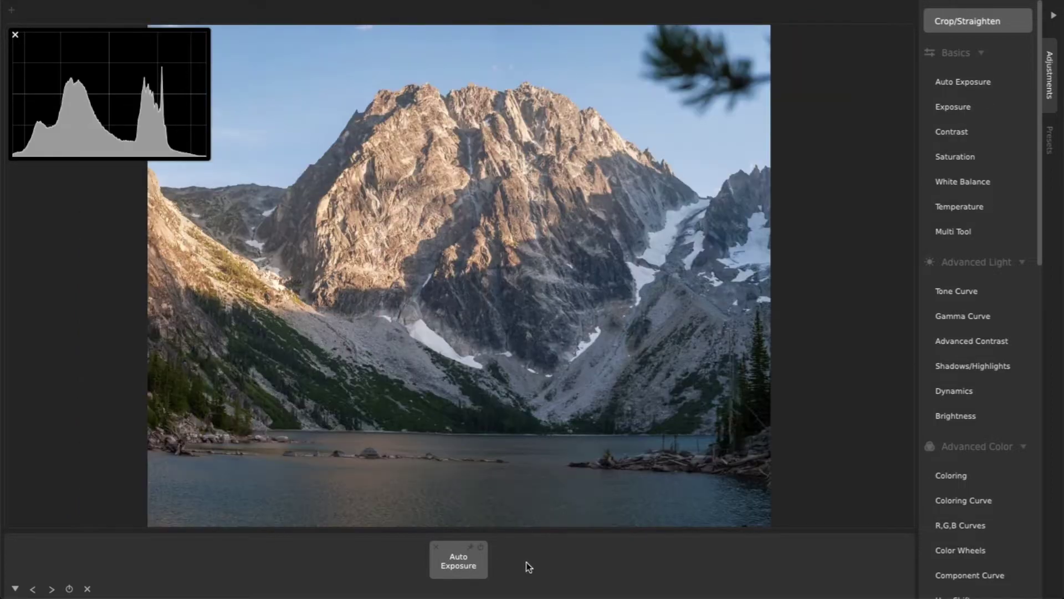
click(481, 545)
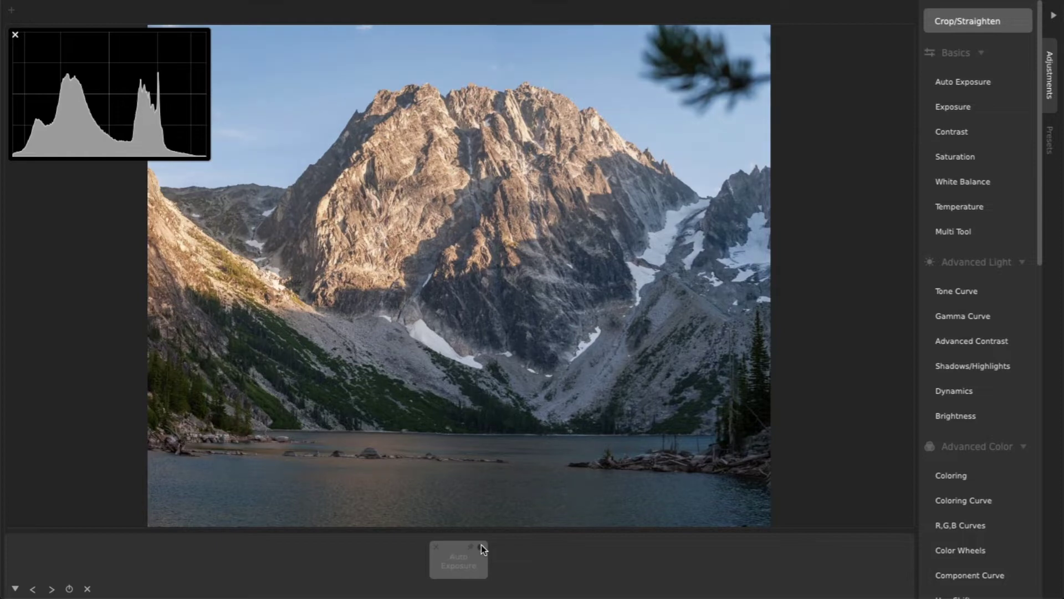
click(481, 545)
click(481, 545)
click(481, 545)
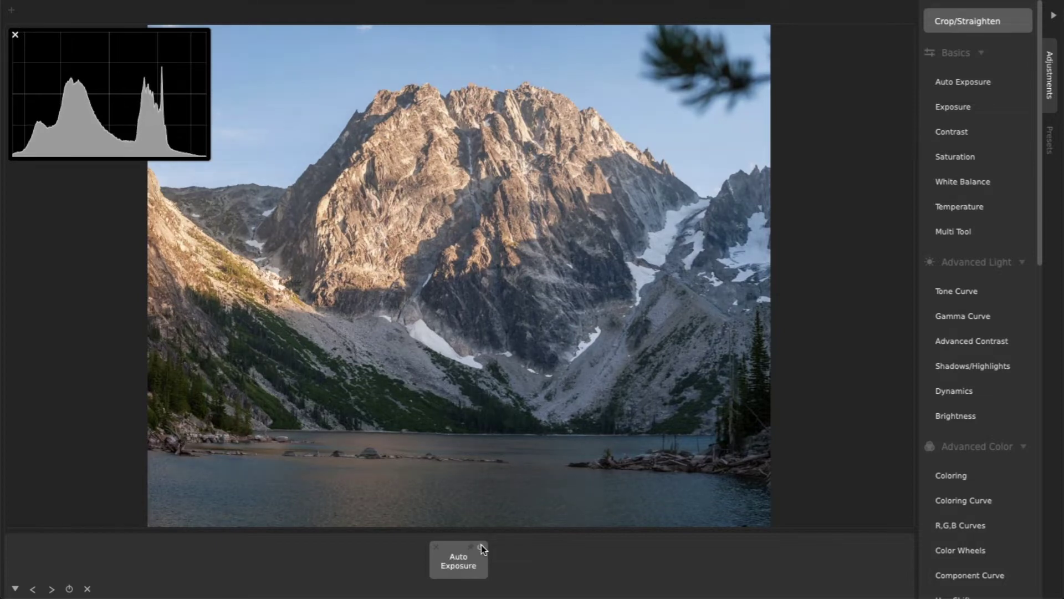
click(481, 546)
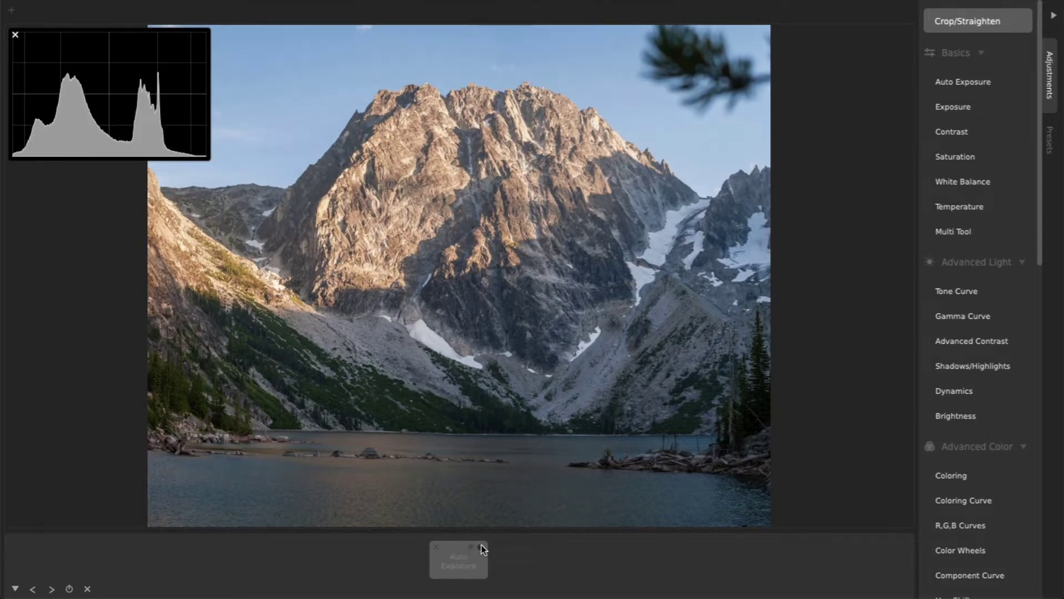
Step: Back on the beach photo, re-enable Auto Exposure and raise its Amount to about 97
key(Left)
click(481, 545)
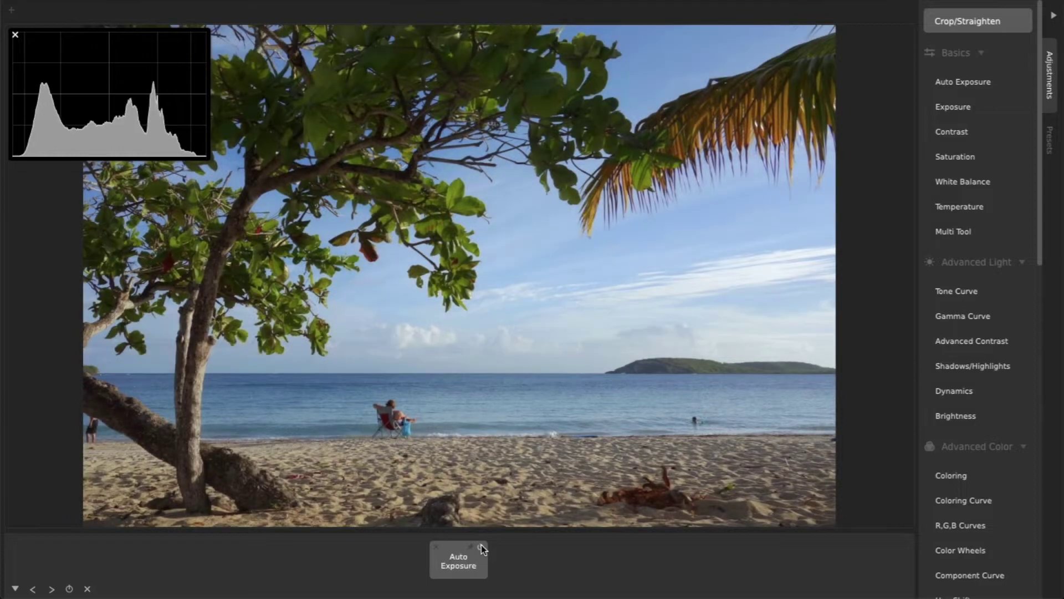
click(474, 573)
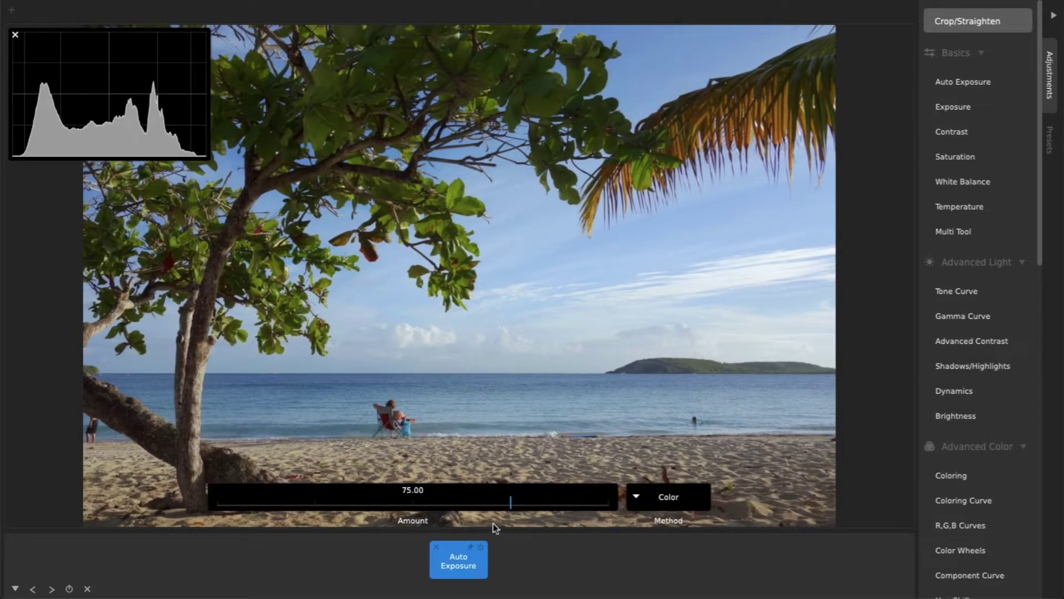
drag(504, 509, 623, 512)
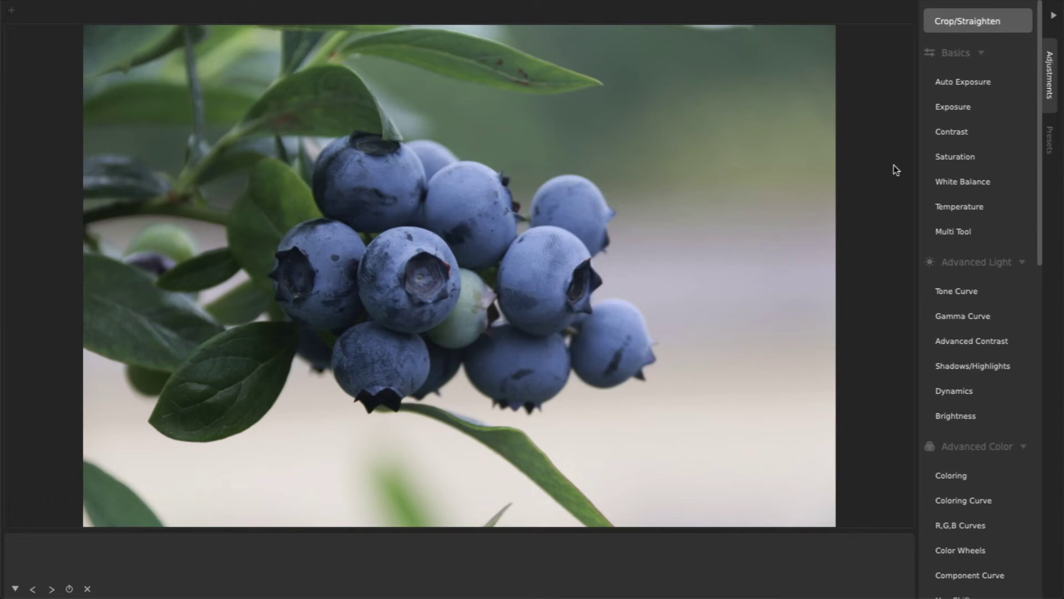
Step: Add Contrast to the blueberry photo, raise Amount to about 75, then remove it again
mouse_move(943, 133)
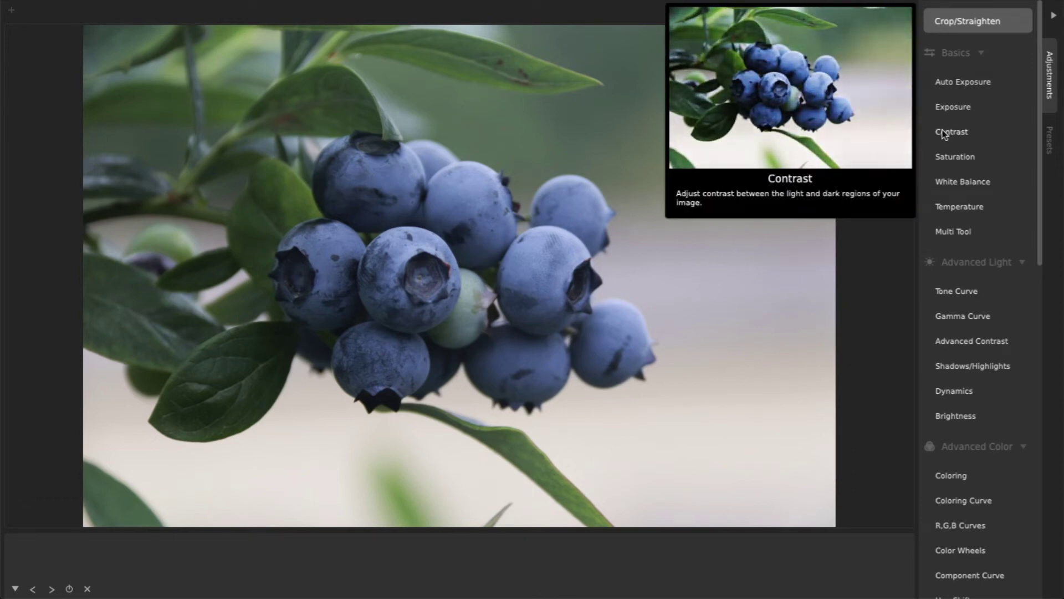
click(943, 133)
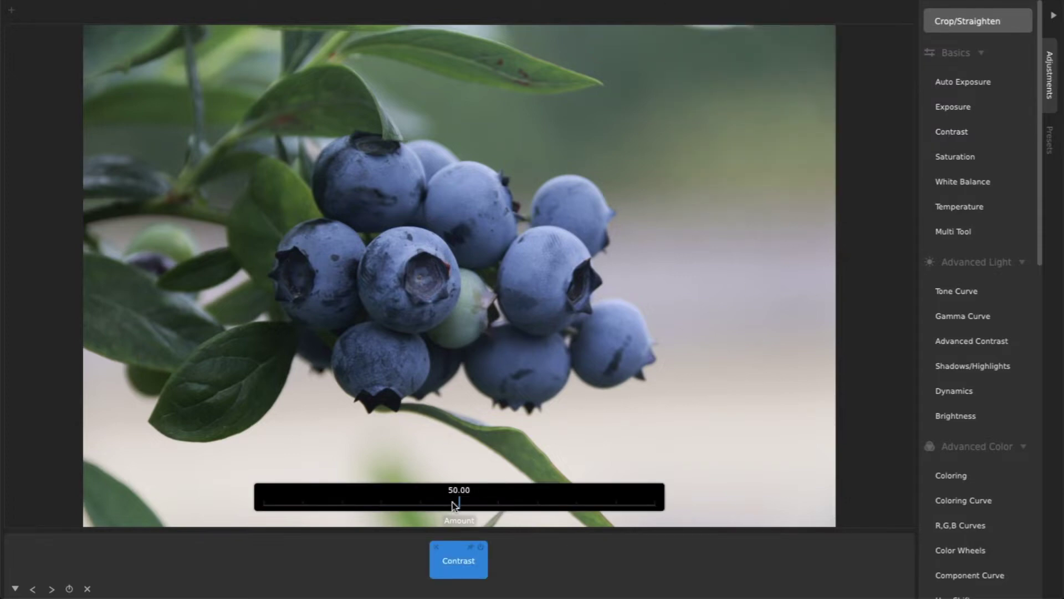
drag(471, 503, 511, 484)
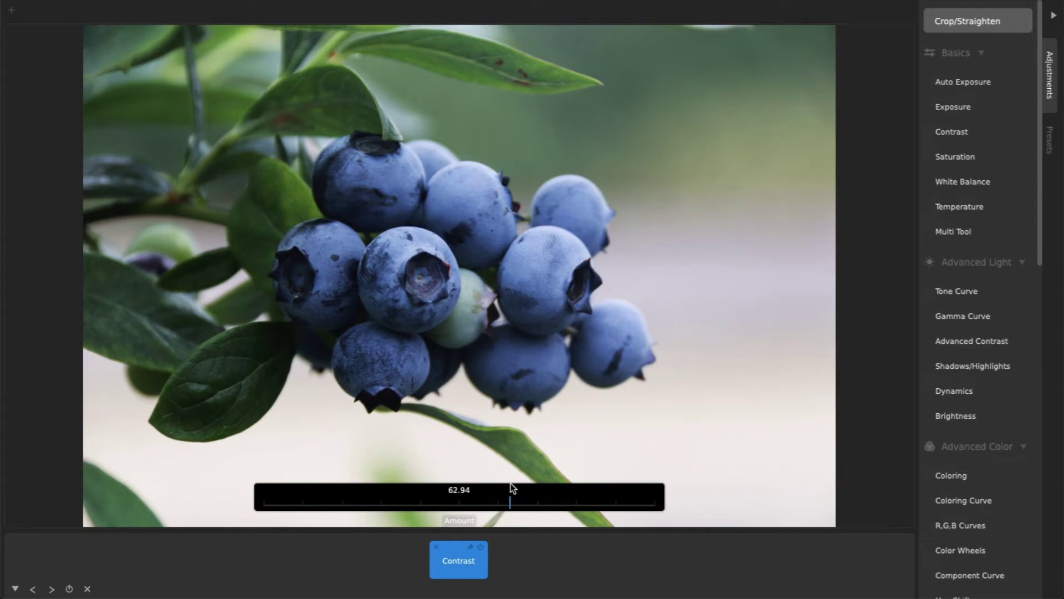
click(436, 548)
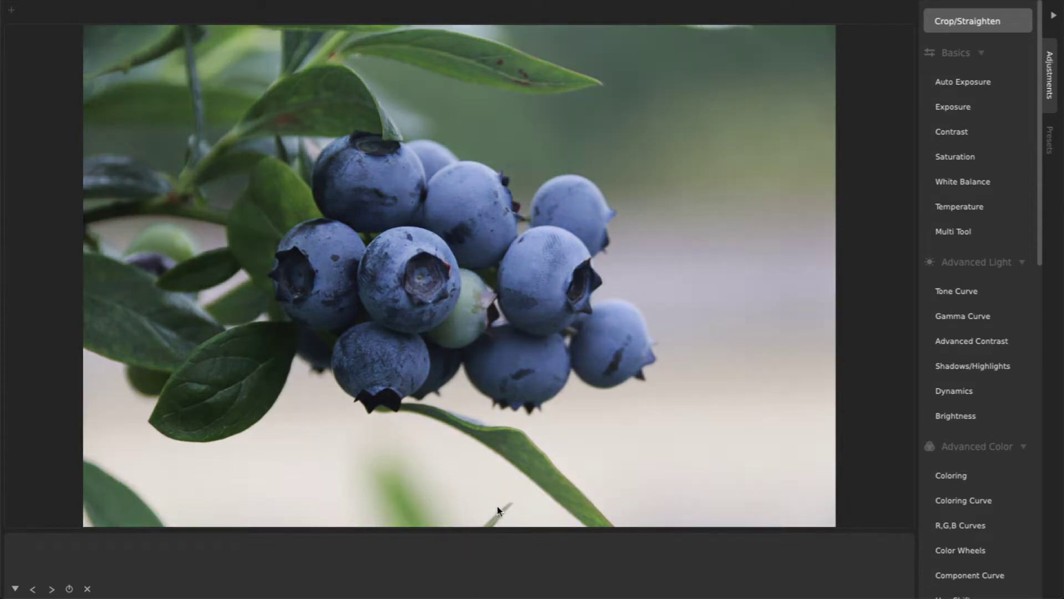
Step: Add Advanced Contrast to the blueberries: Amount 67.77, Contrast Origin about 148, RGB method
click(944, 347)
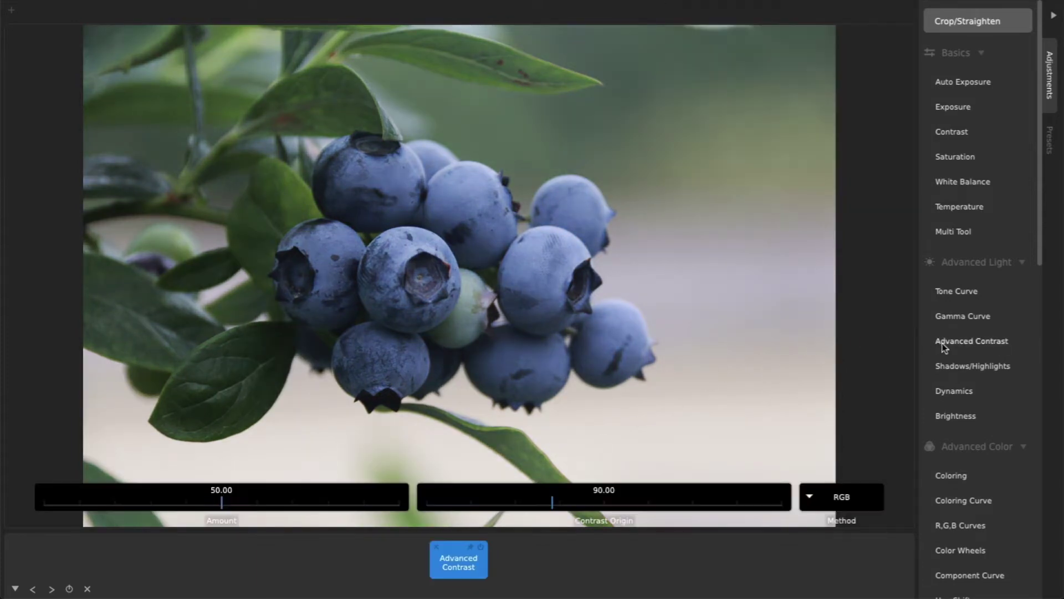
drag(221, 502, 285, 494)
drag(548, 502, 619, 505)
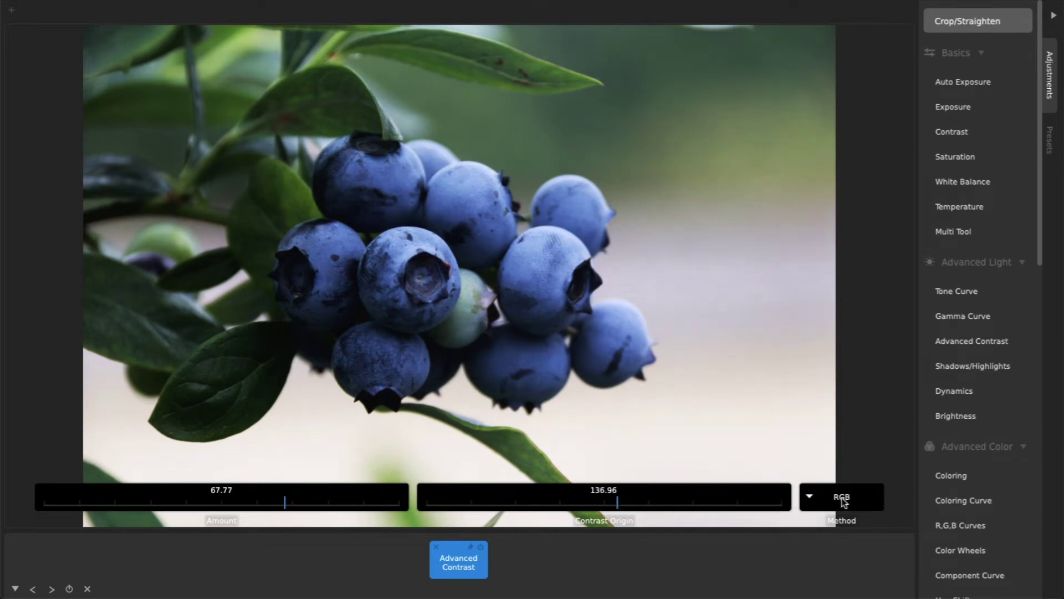
click(840, 499)
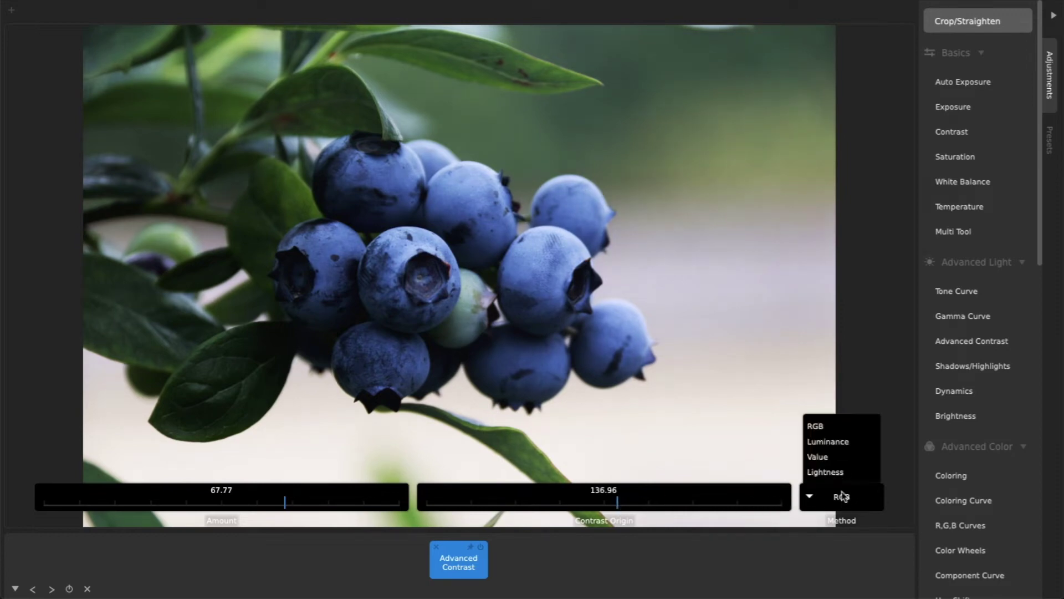
click(840, 430)
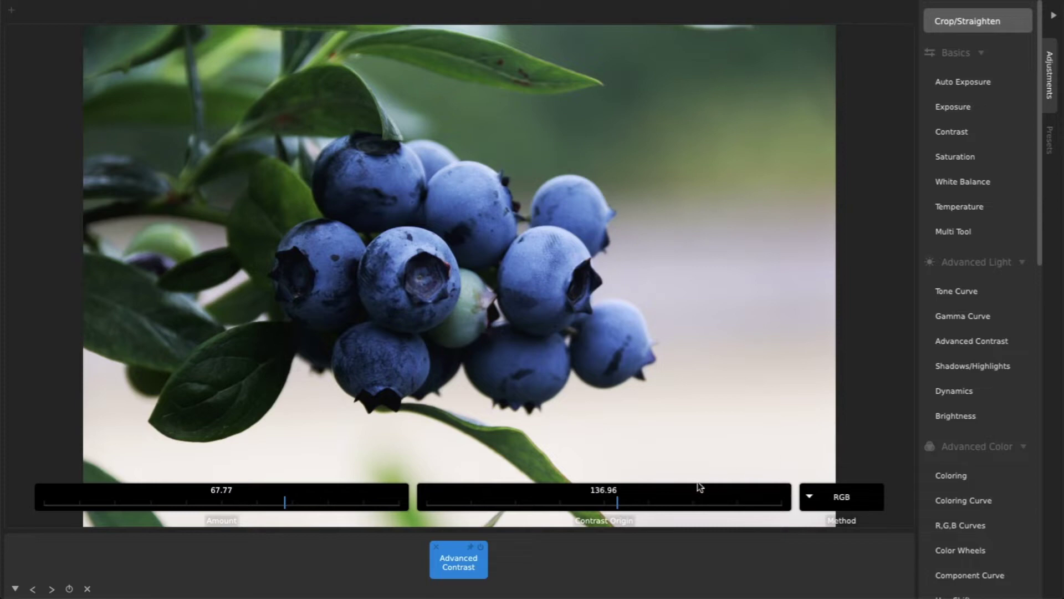
mouse_move(613, 505)
mouse_down()
mouse_move(660, 503)
mouse_move(631, 503)
mouse_up()
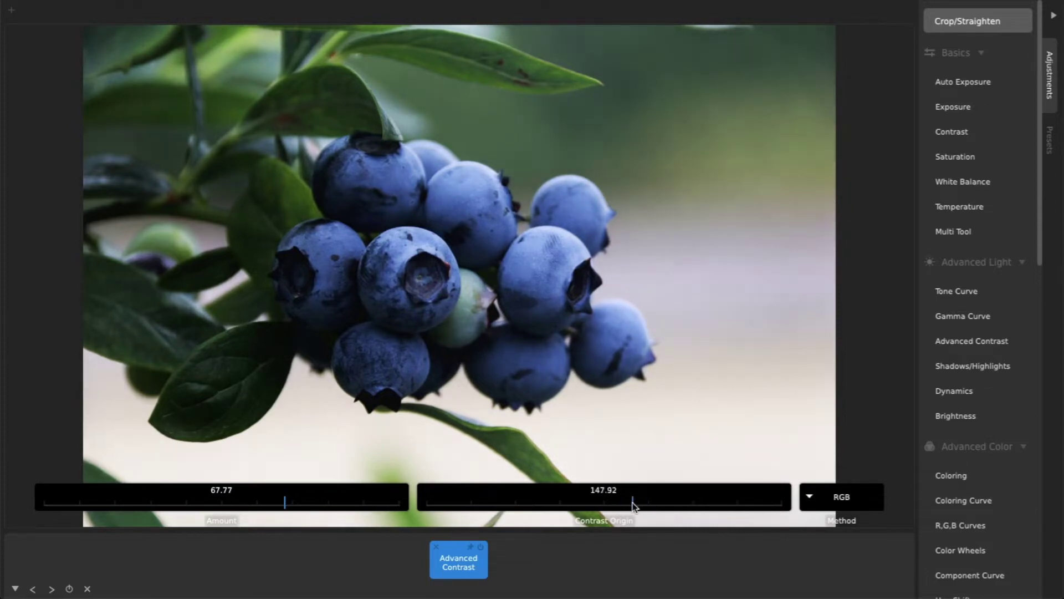
click(583, 569)
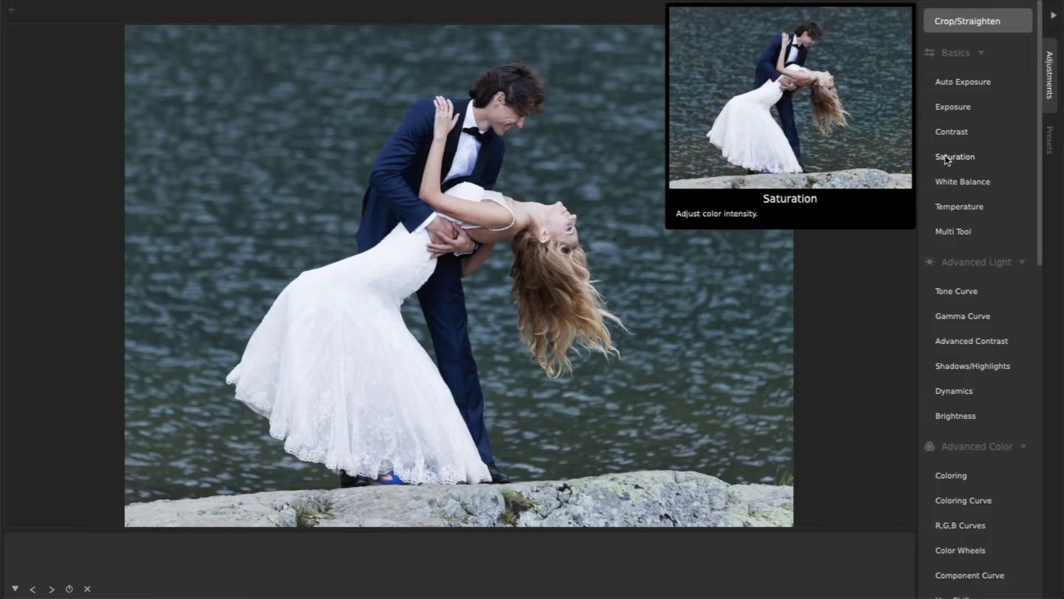
Step: Drop the couple photo's Saturation to 0 for black and white, then add Contrast
click(946, 157)
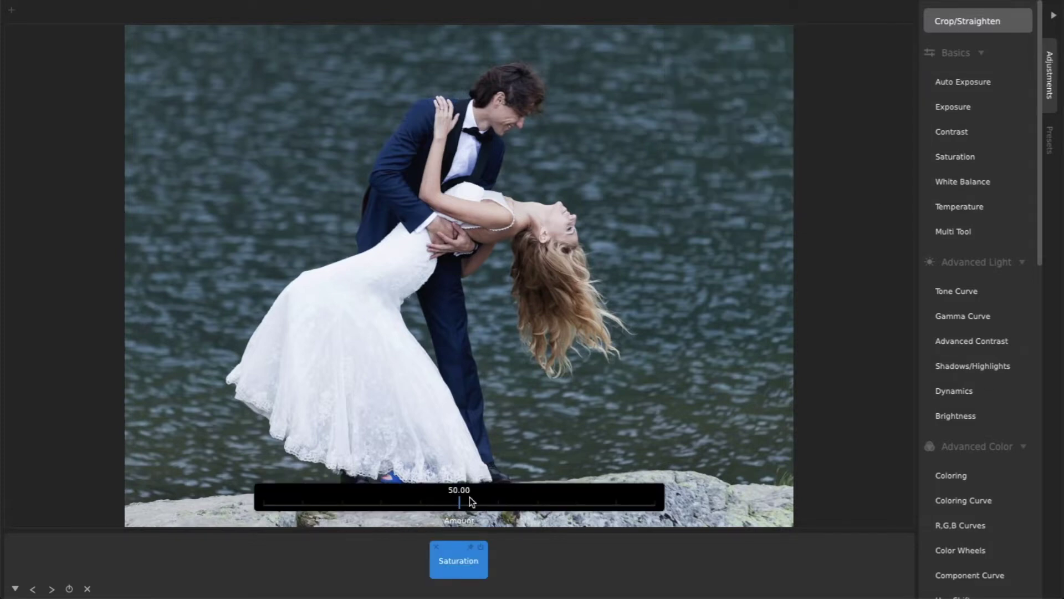
drag(460, 502, 534, 502)
mouse_move(533, 502)
mouse_down()
mouse_move(596, 503)
mouse_move(529, 506)
mouse_up()
click(514, 550)
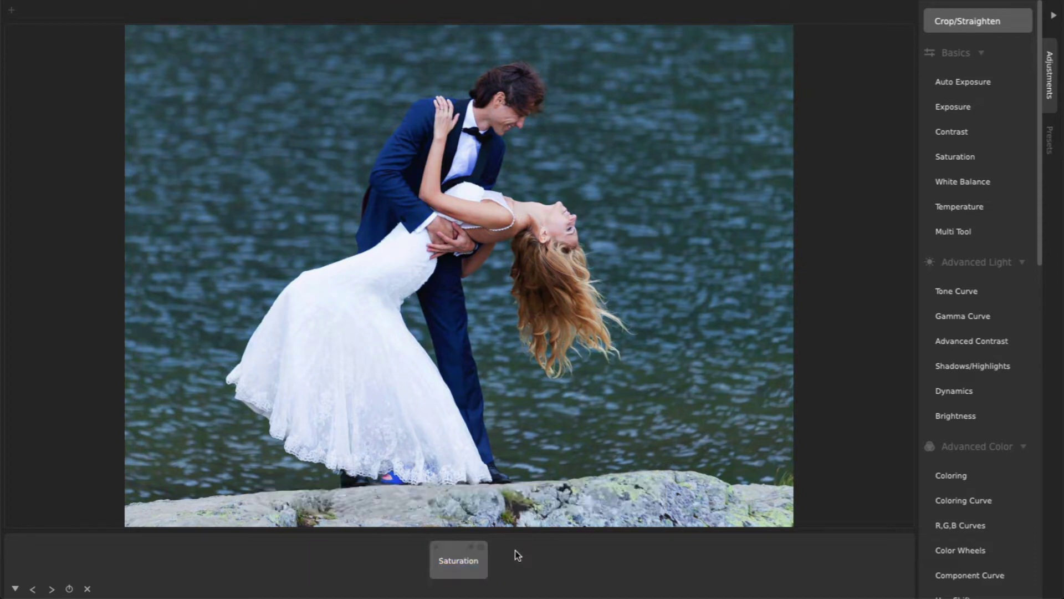
click(458, 574)
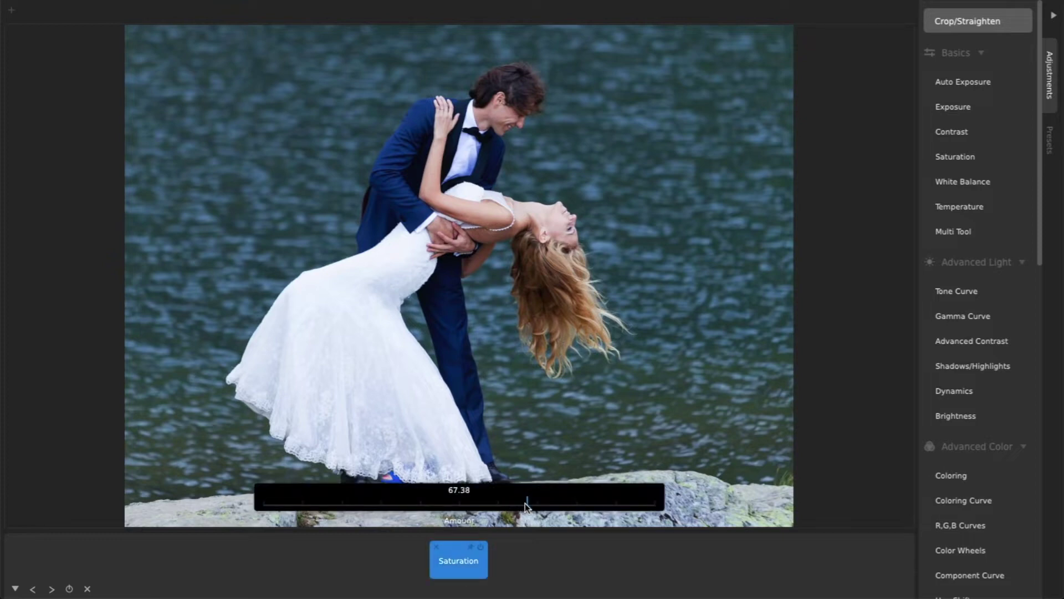
drag(527, 504, 261, 506)
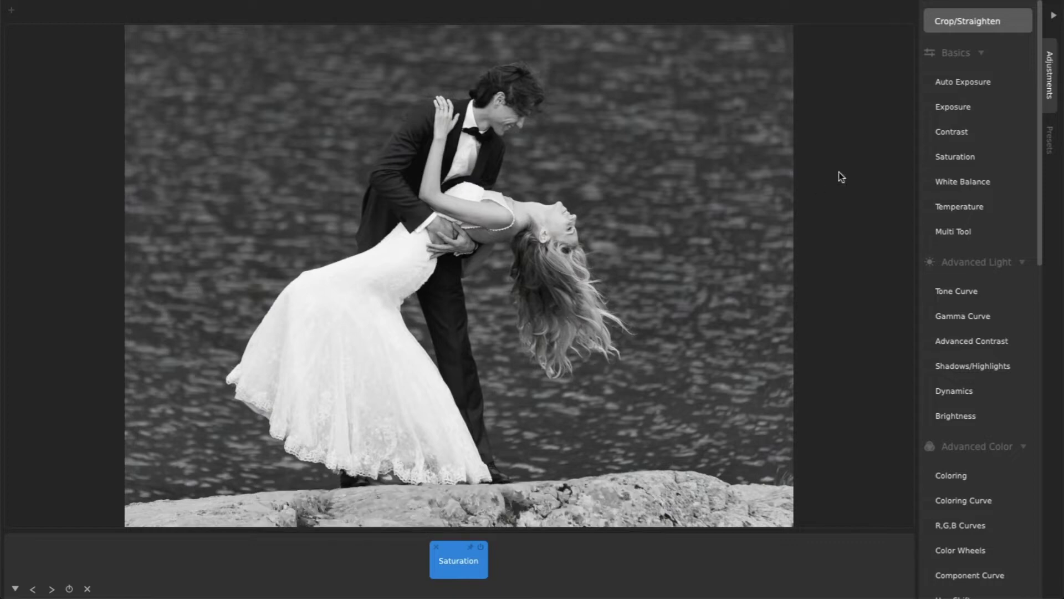
click(942, 136)
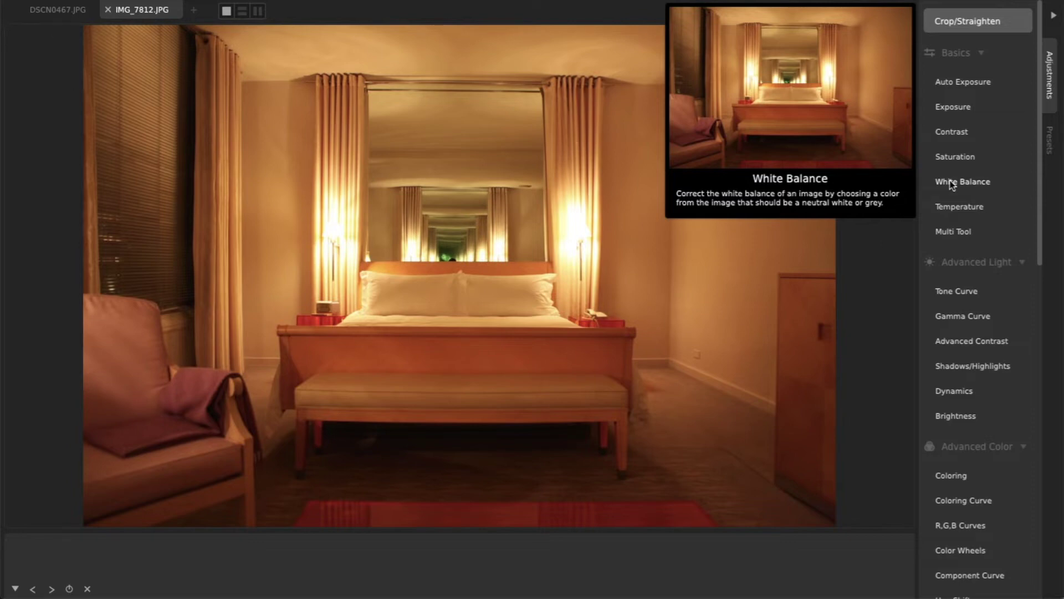
Step: Apply White Balance to the bedroom photo using the mirror as neutral, then compare it off
click(951, 182)
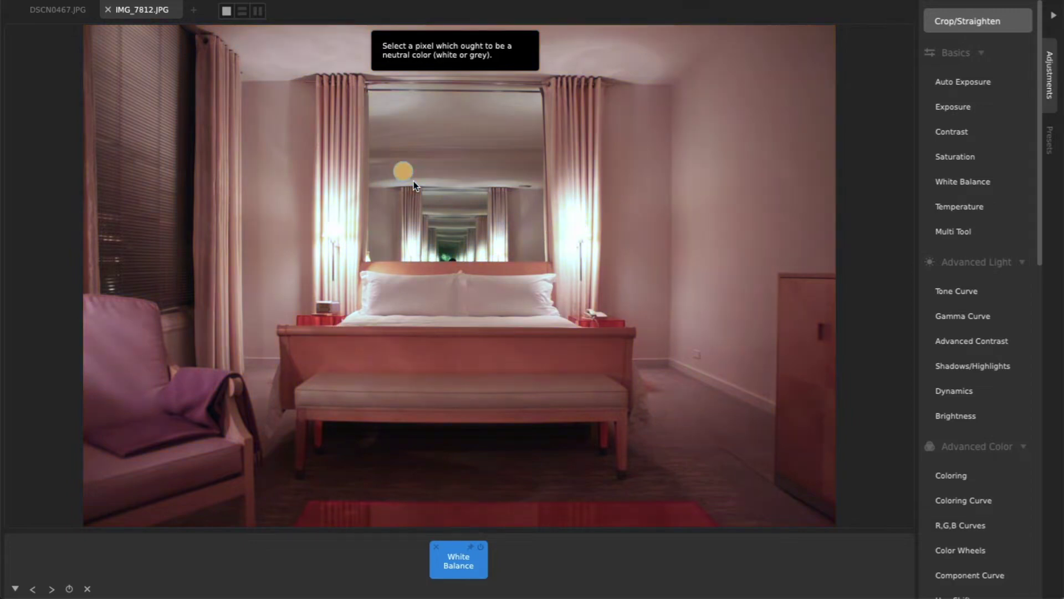
click(403, 171)
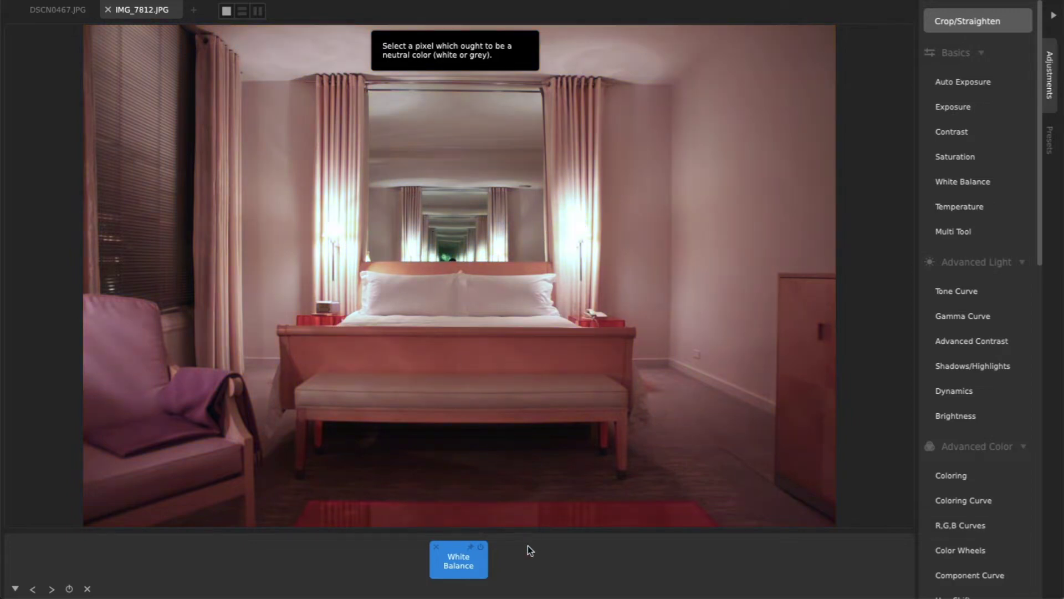
click(481, 548)
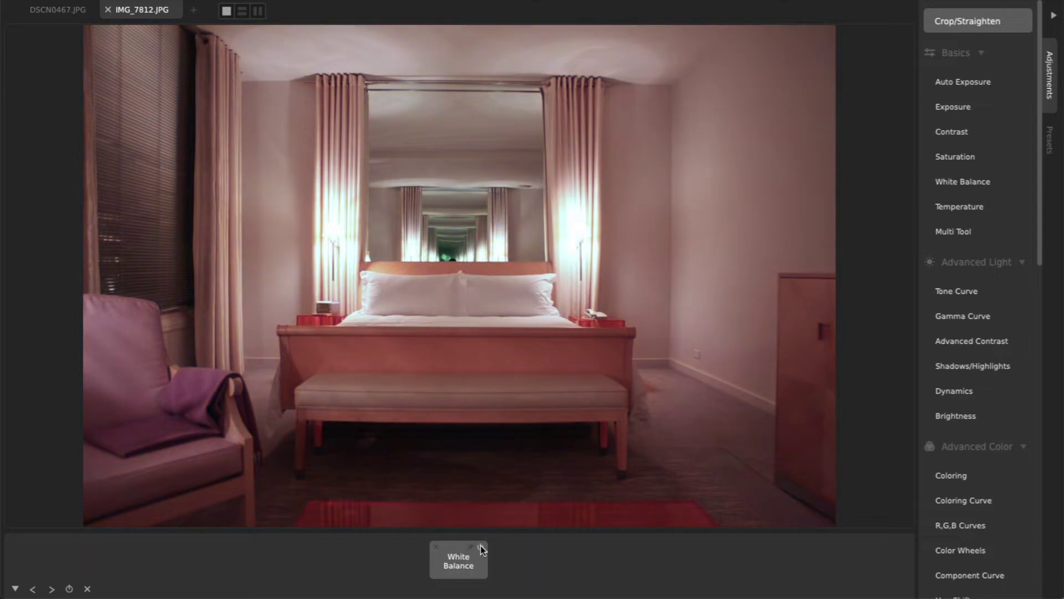
Step: Correct the coral photo DSCN0467.JPG's White Balance from a neutral coral pixel
click(76, 15)
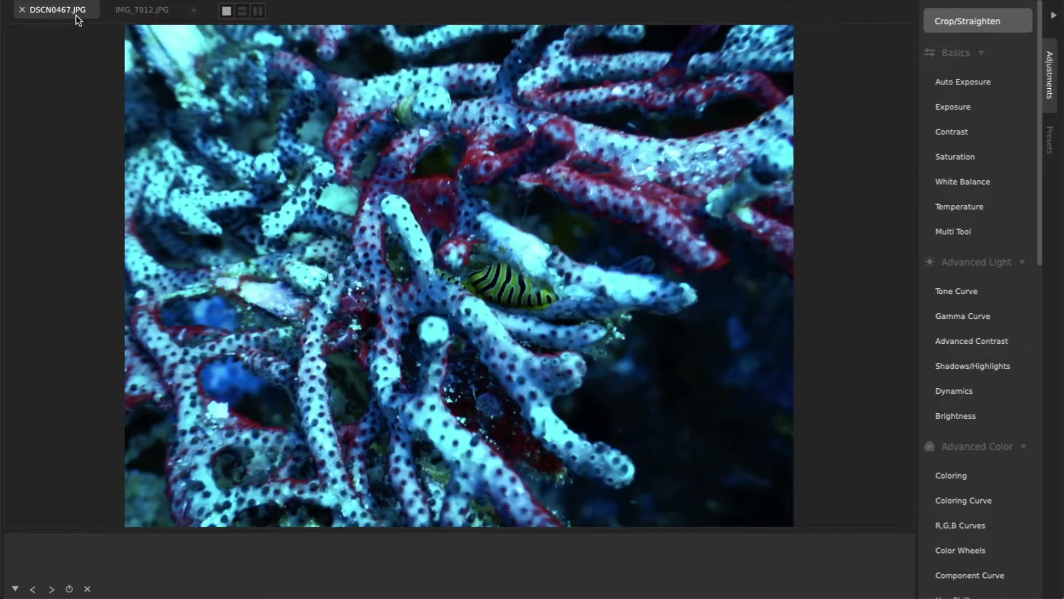
click(948, 184)
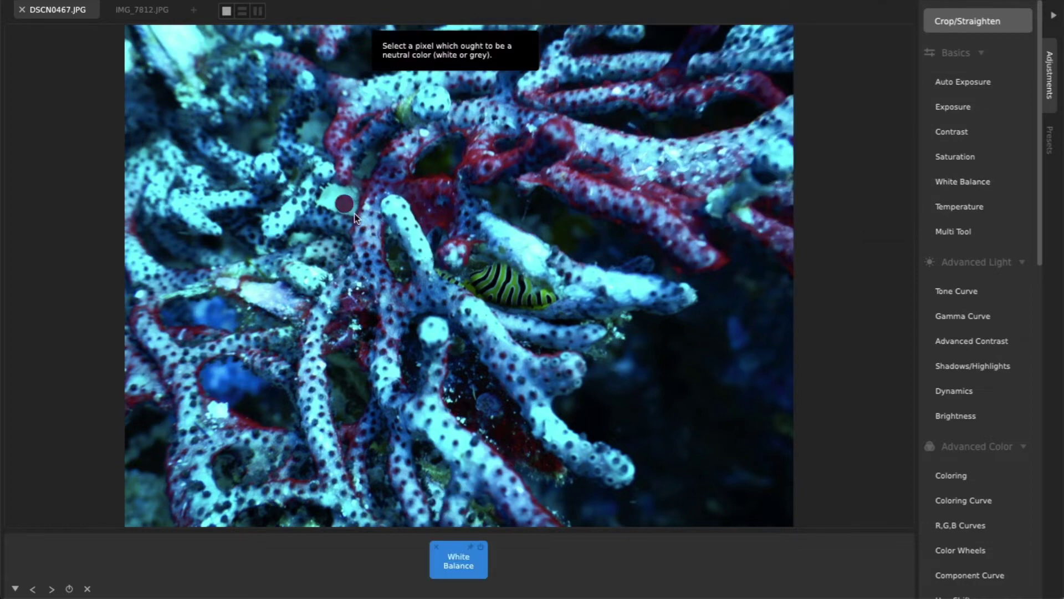
click(344, 207)
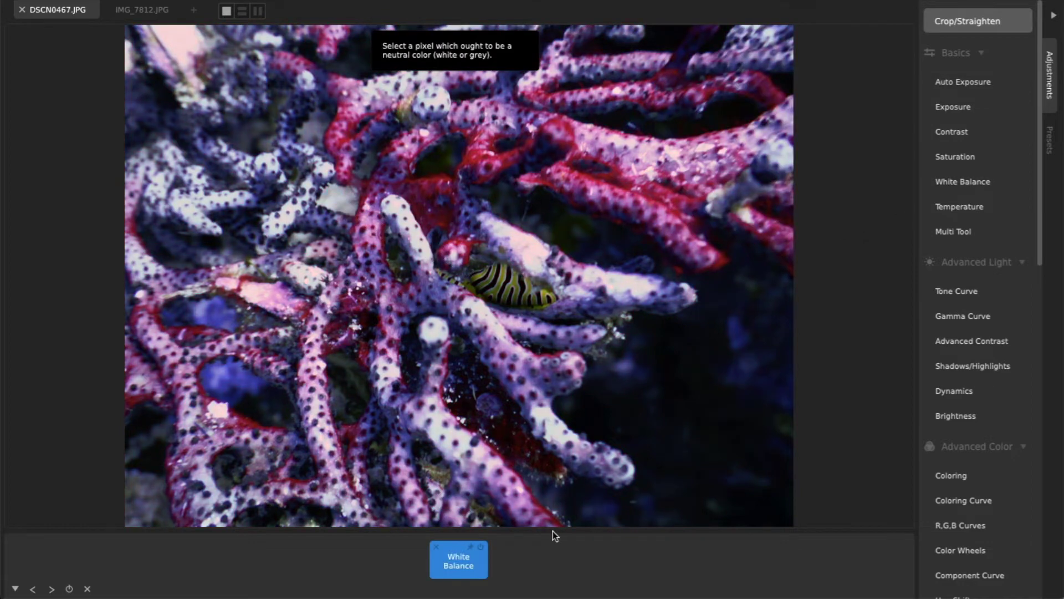
click(557, 555)
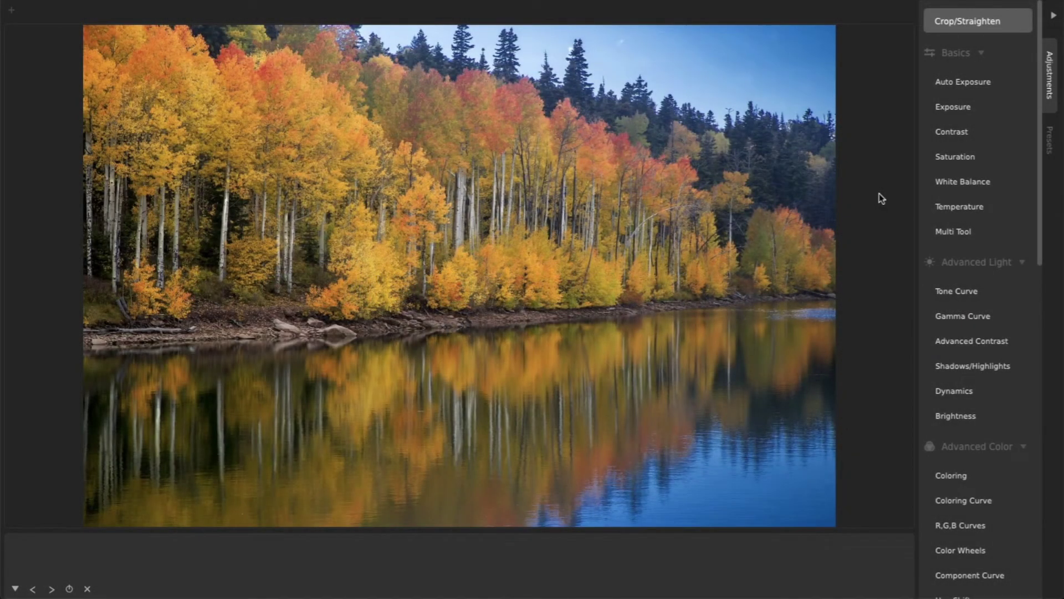
Step: Try Saturation at 0 on the lake photo, then remove it to restore colour
click(943, 157)
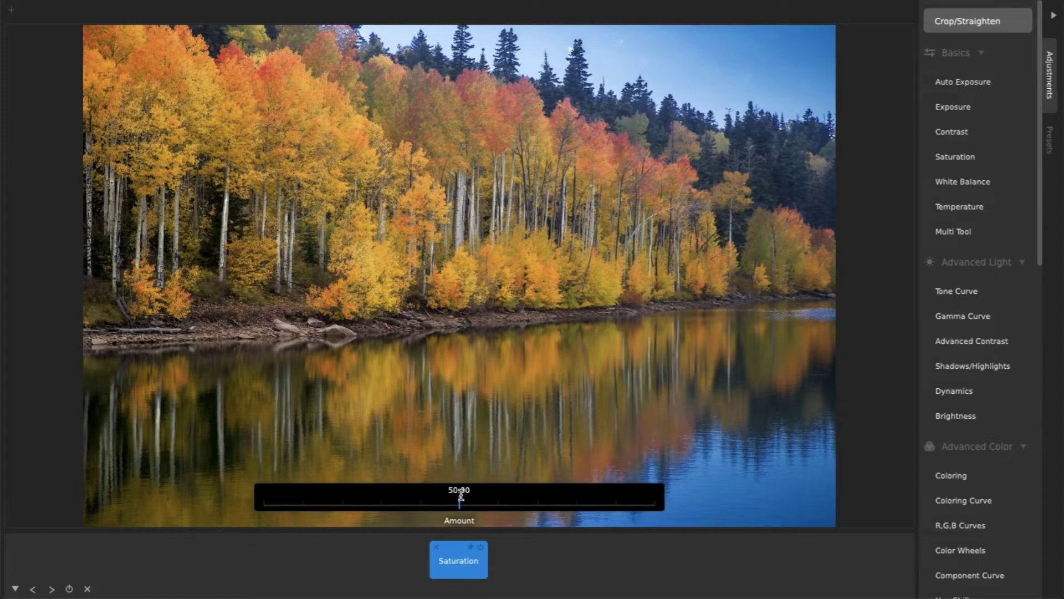
drag(459, 495, 245, 495)
click(301, 550)
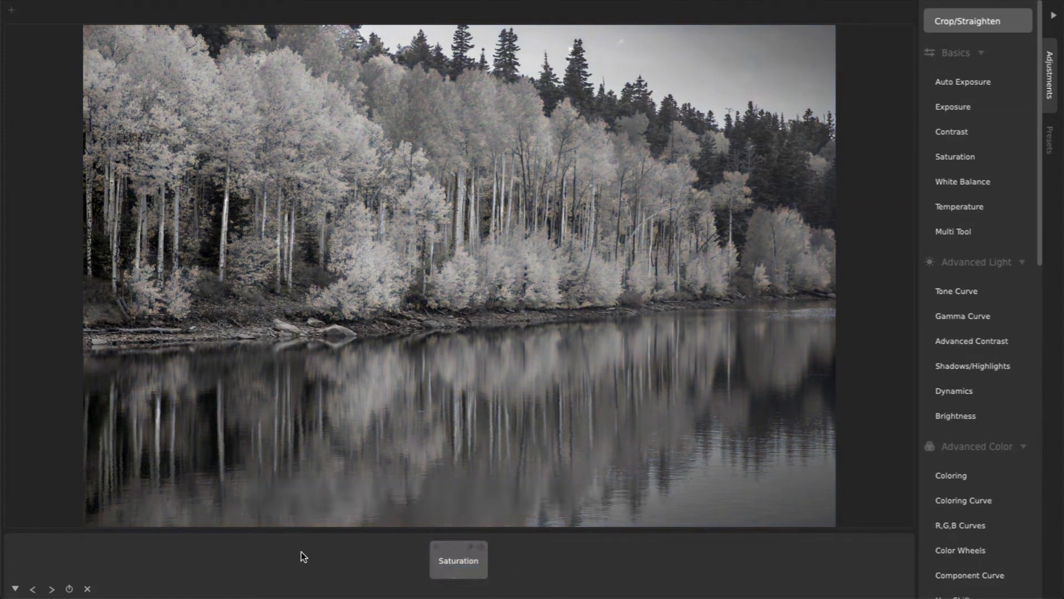
click(437, 547)
Step: Add Filtered B+W and set Filter Hue to 40.21 so the foliage renders bright
scroll(954, 399, down, 6)
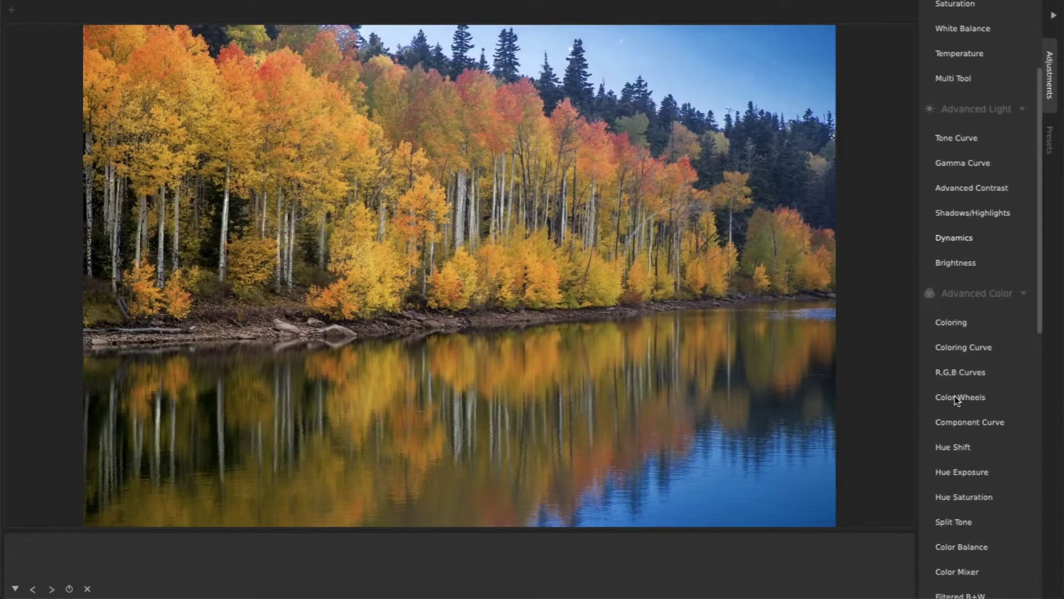
mouse_move(955, 437)
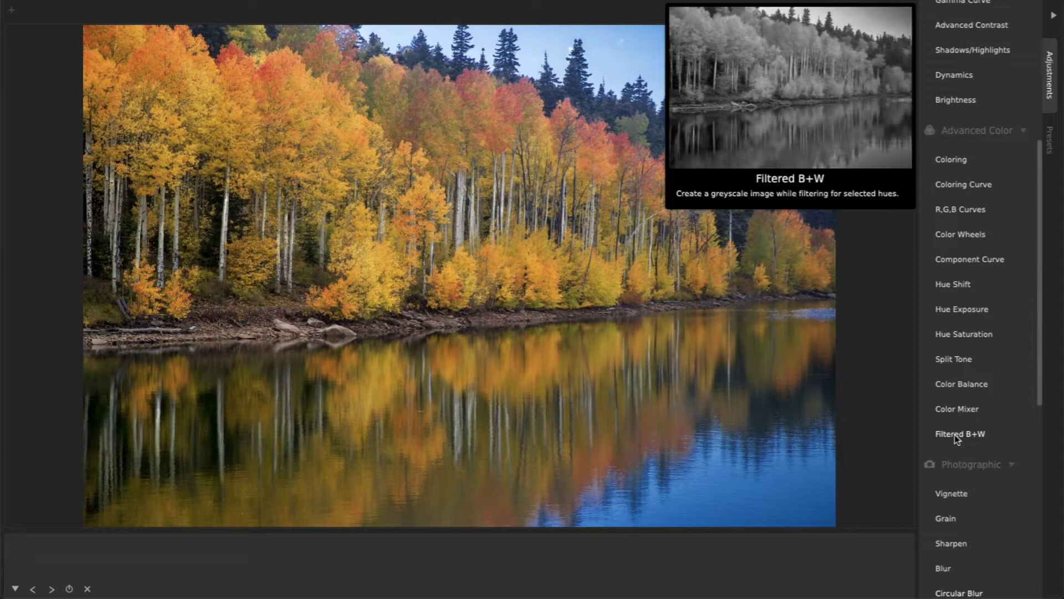
click(956, 436)
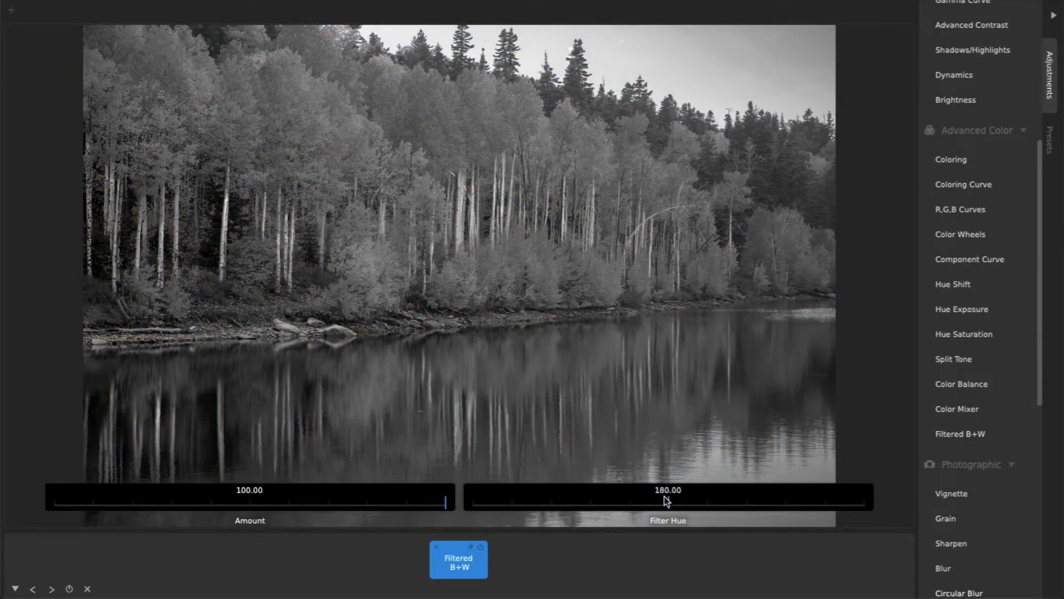
drag(667, 502, 797, 494)
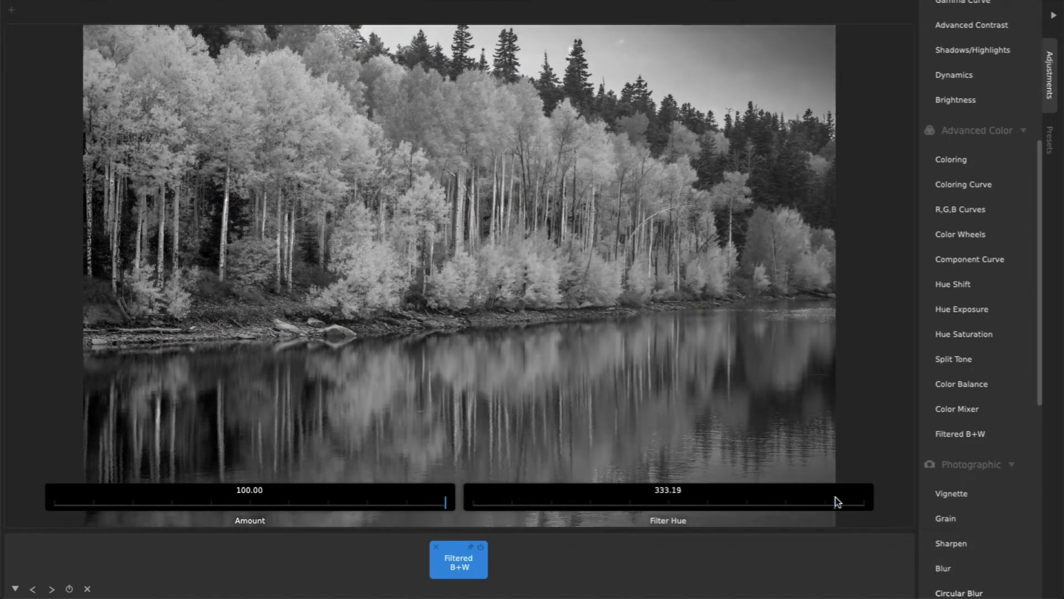
drag(836, 496, 516, 514)
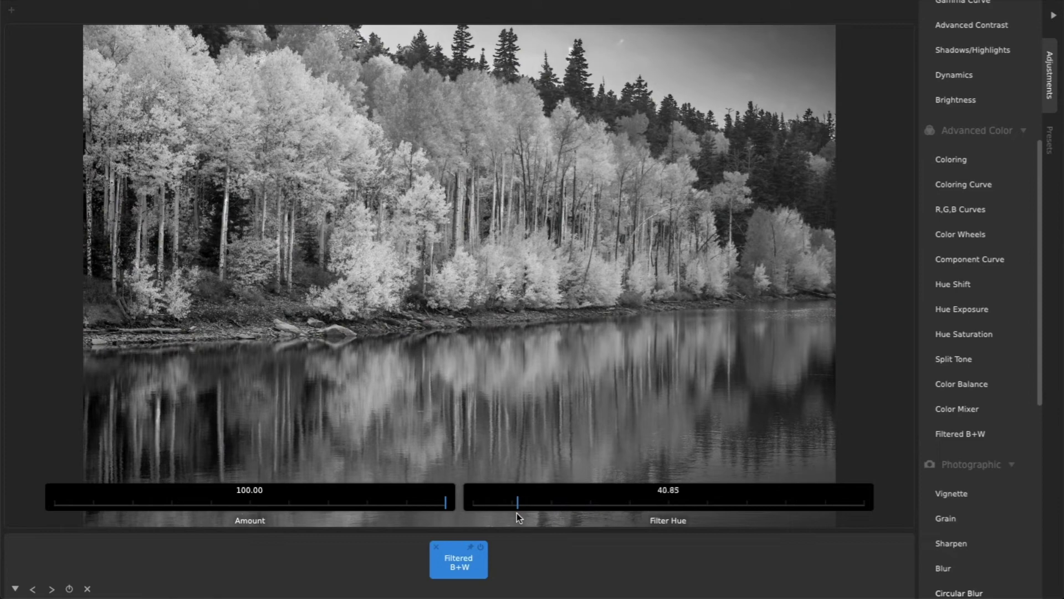
click(553, 557)
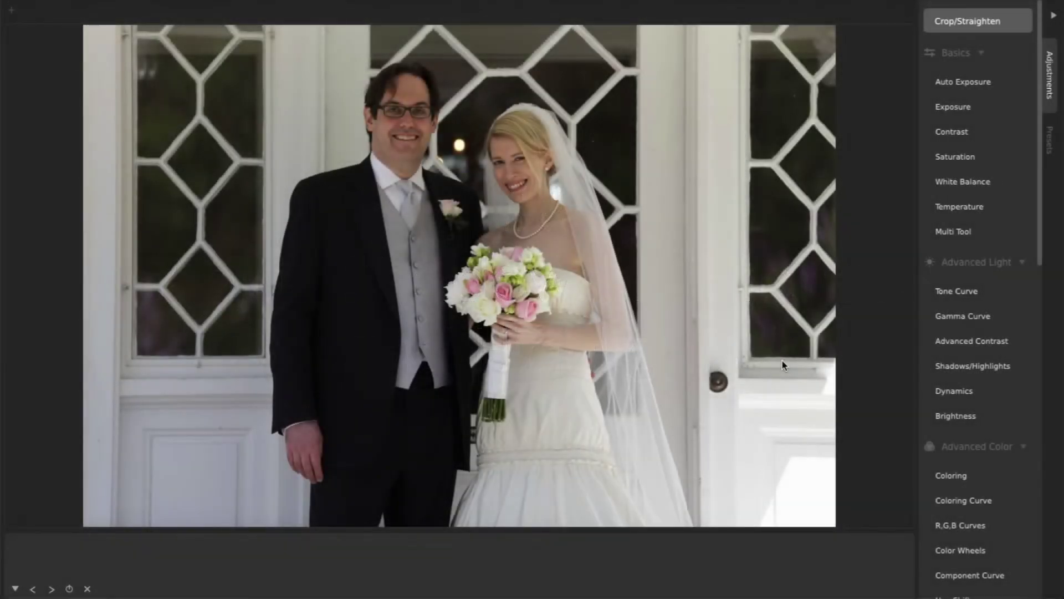
Step: Add Shadows/Highlights to the doorway portrait with Shadows 58.54 and Midtones 57.93
mouse_move(926, 368)
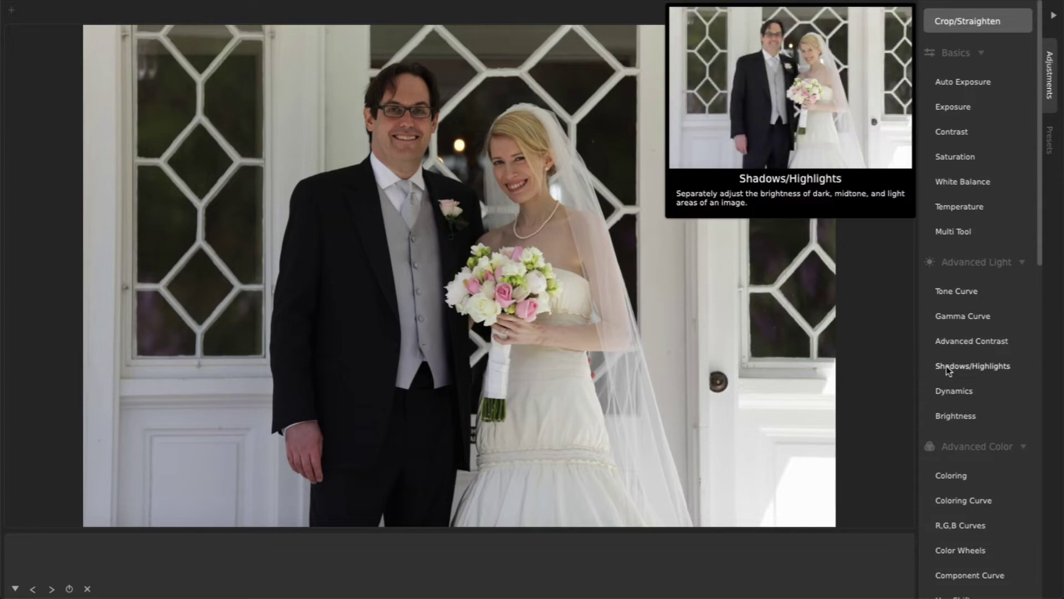
click(946, 365)
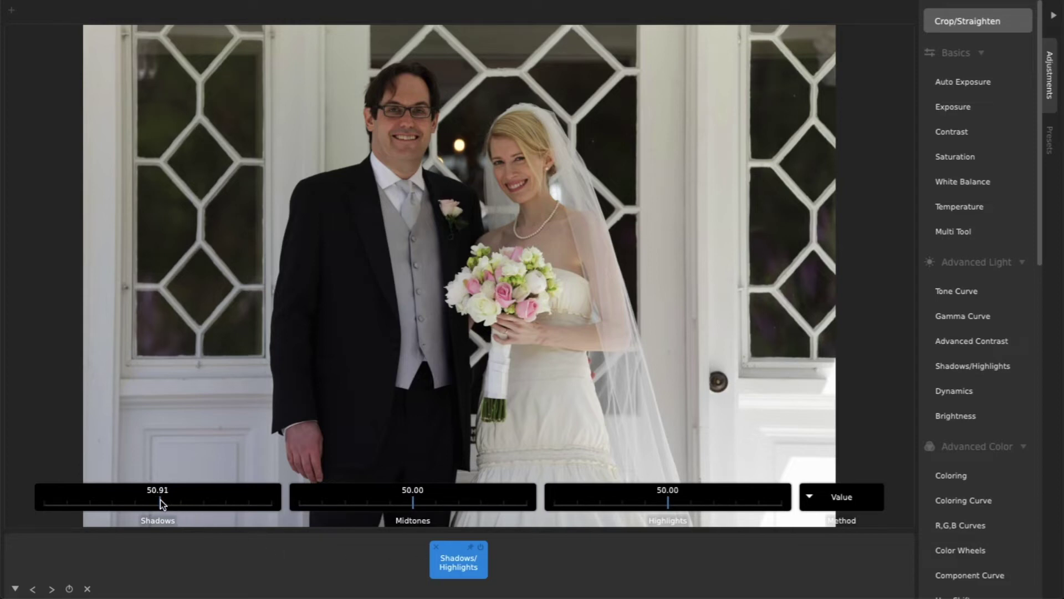
mouse_move(161, 500)
mouse_down()
mouse_move(194, 504)
mouse_move(85, 515)
mouse_move(182, 497)
mouse_up()
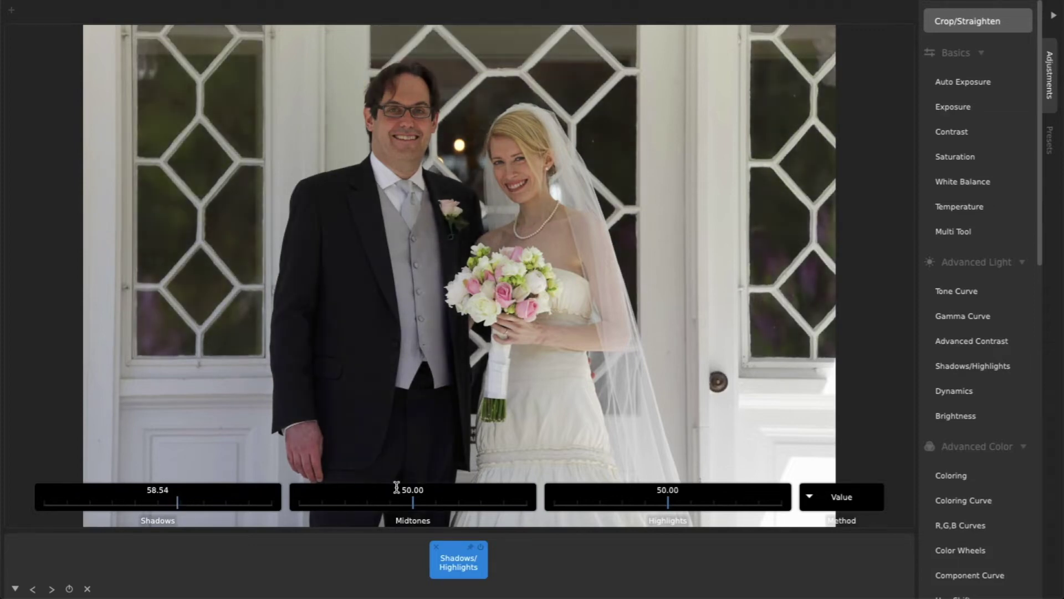
mouse_move(415, 504)
mouse_down()
mouse_move(461, 507)
mouse_move(423, 505)
mouse_move(431, 512)
mouse_up()
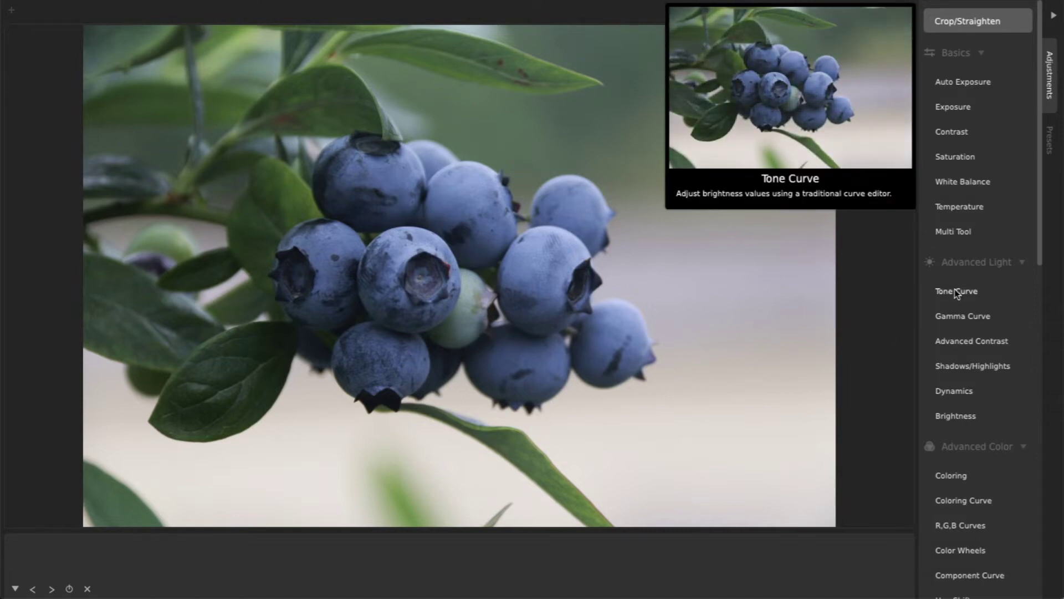
Step: Add a Tone Curve to the blueberries, bend it into an S, set Amount 42.55, keep RGB
click(955, 290)
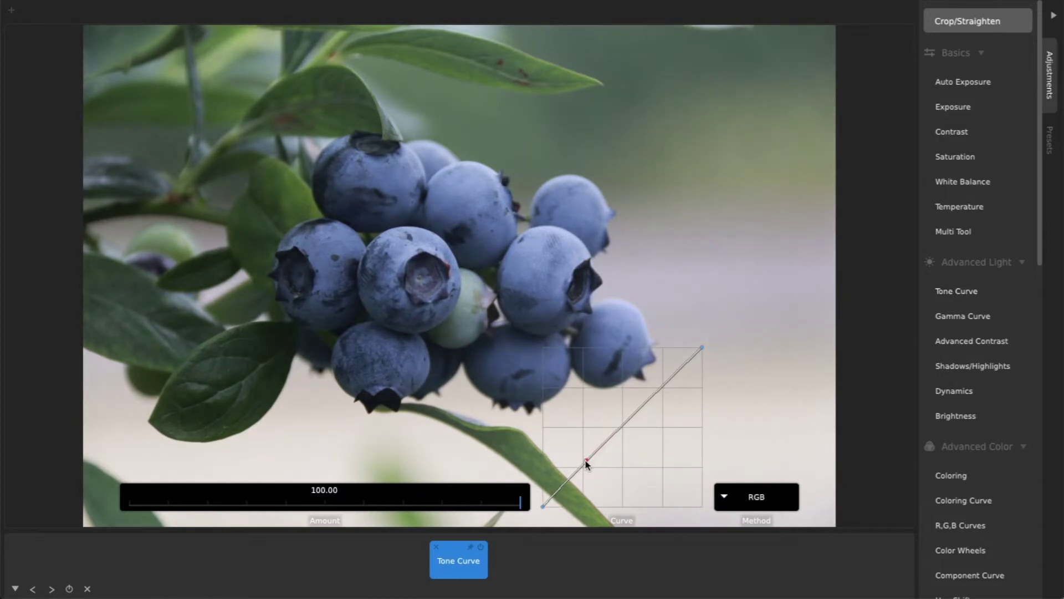
drag(587, 463, 586, 490)
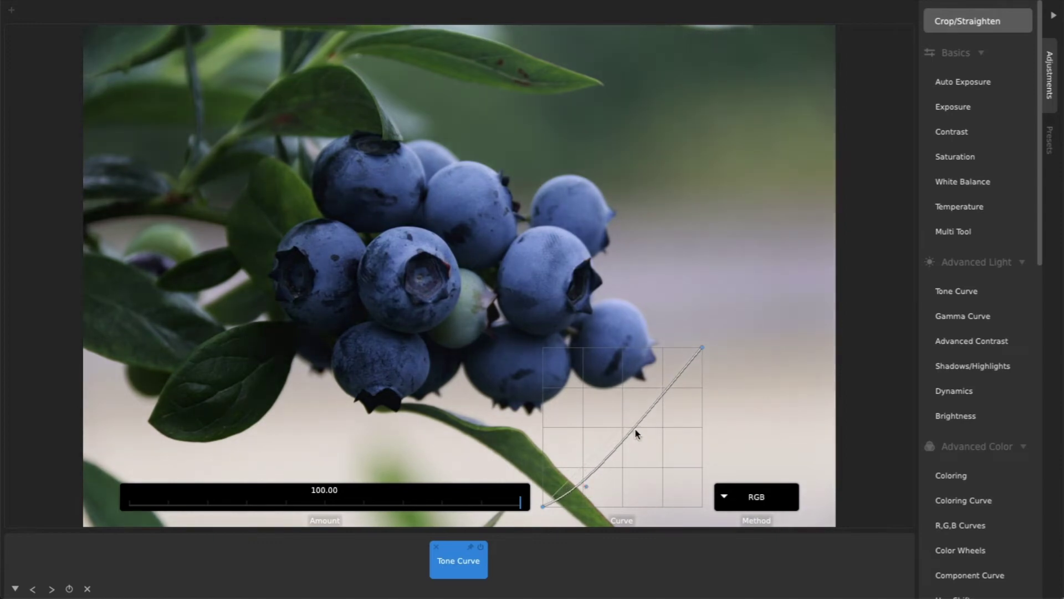
drag(641, 424, 651, 372)
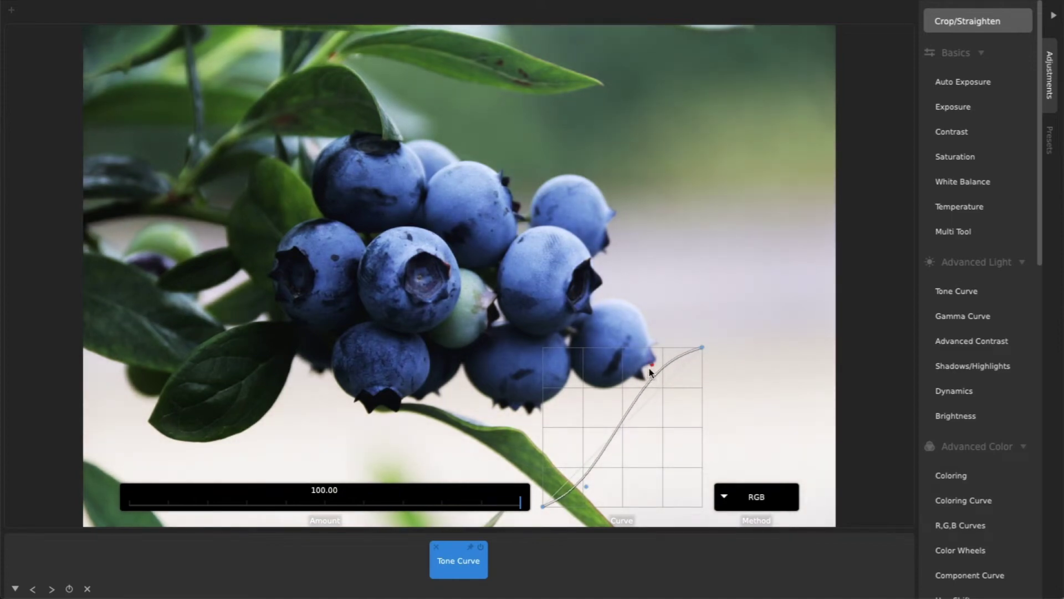
mouse_move(587, 487)
mouse_down()
mouse_move(607, 491)
mouse_move(600, 461)
mouse_move(606, 486)
mouse_move(584, 496)
mouse_up()
mouse_move(650, 370)
mouse_down()
mouse_move(638, 397)
mouse_move(646, 368)
mouse_move(640, 388)
mouse_move(625, 370)
mouse_move(608, 418)
mouse_move(644, 372)
mouse_up()
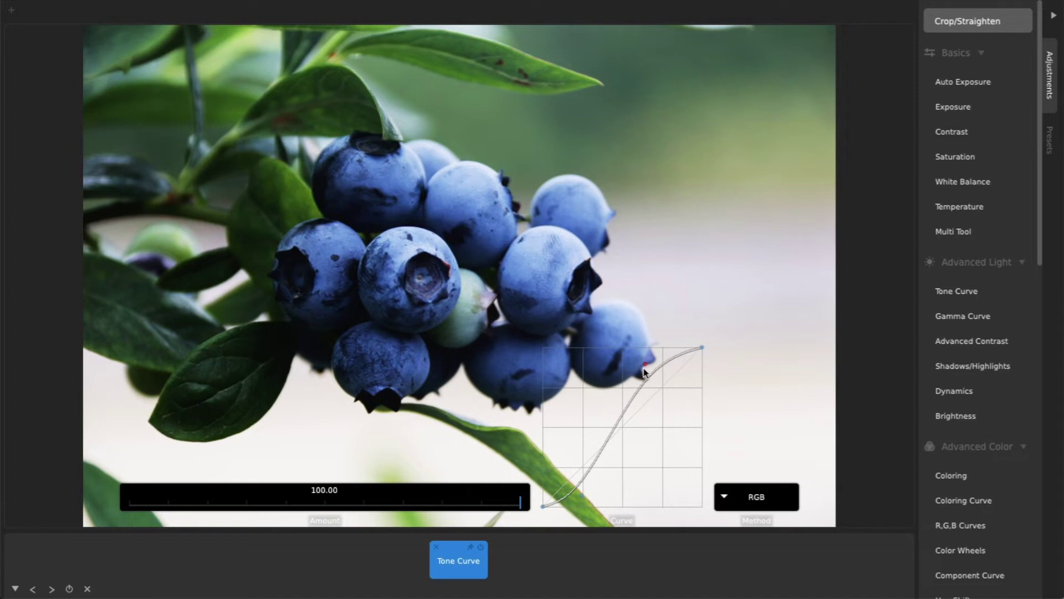
drag(523, 502, 296, 502)
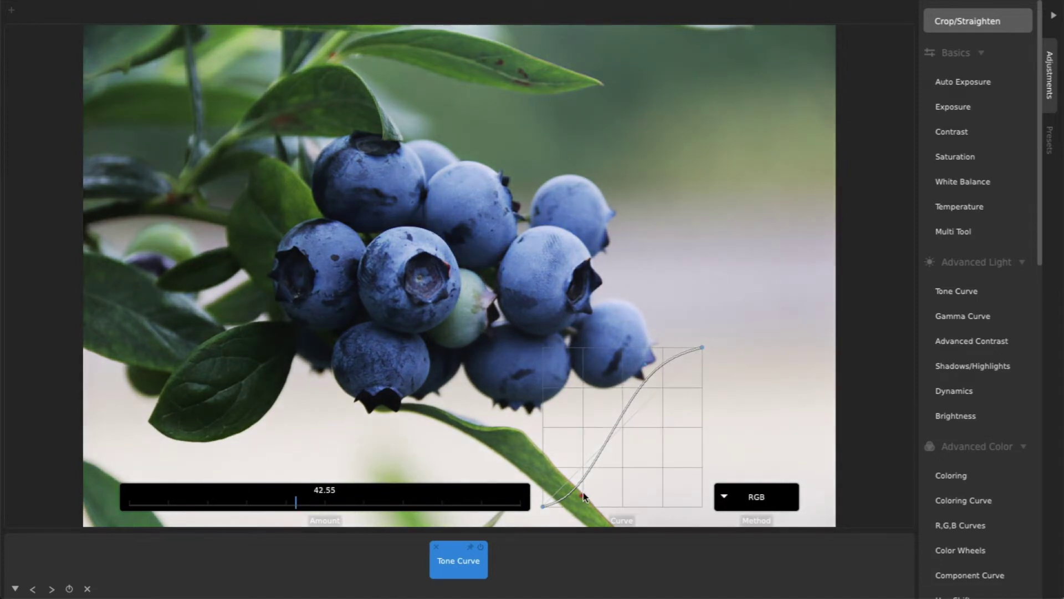
drag(583, 496, 595, 500)
click(641, 381)
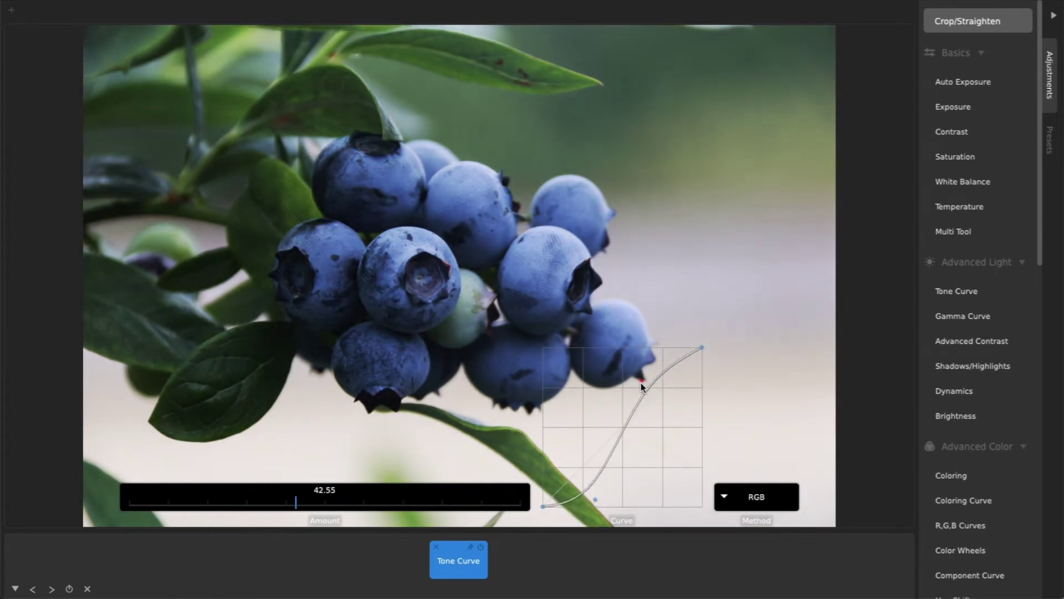
drag(642, 386, 649, 361)
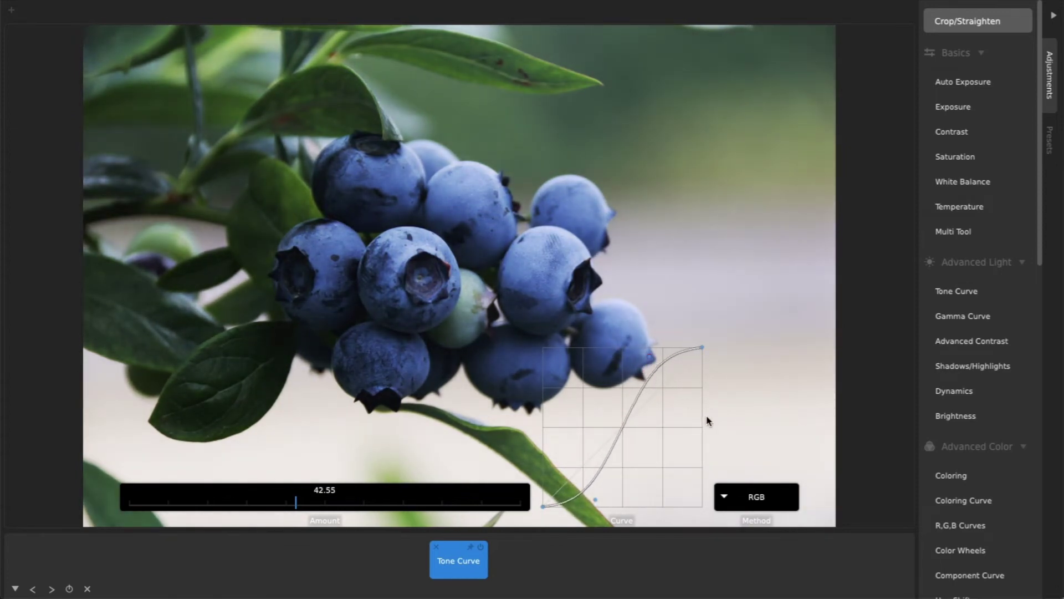
click(763, 505)
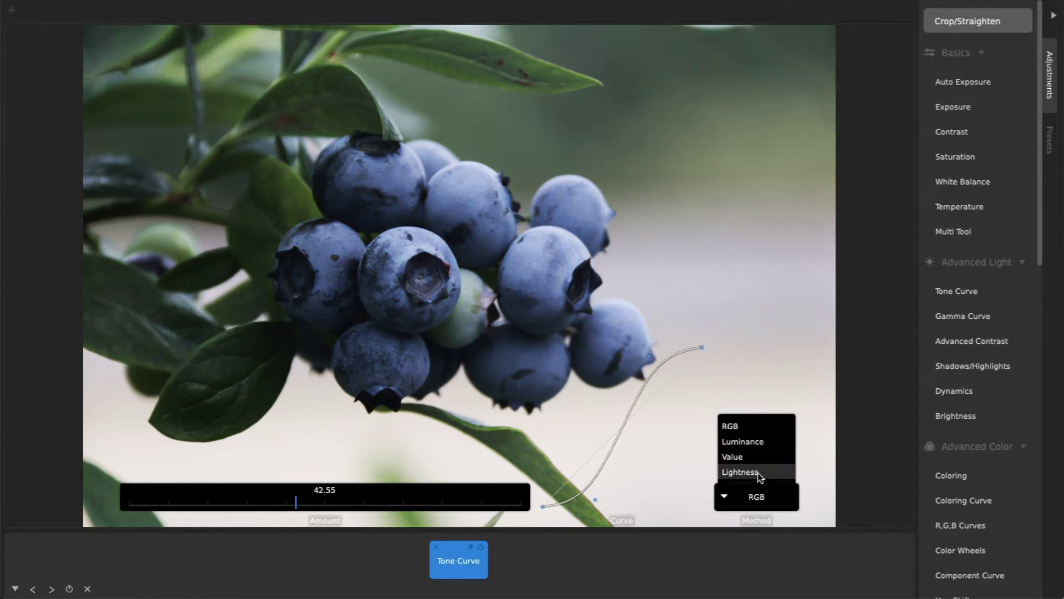
click(751, 427)
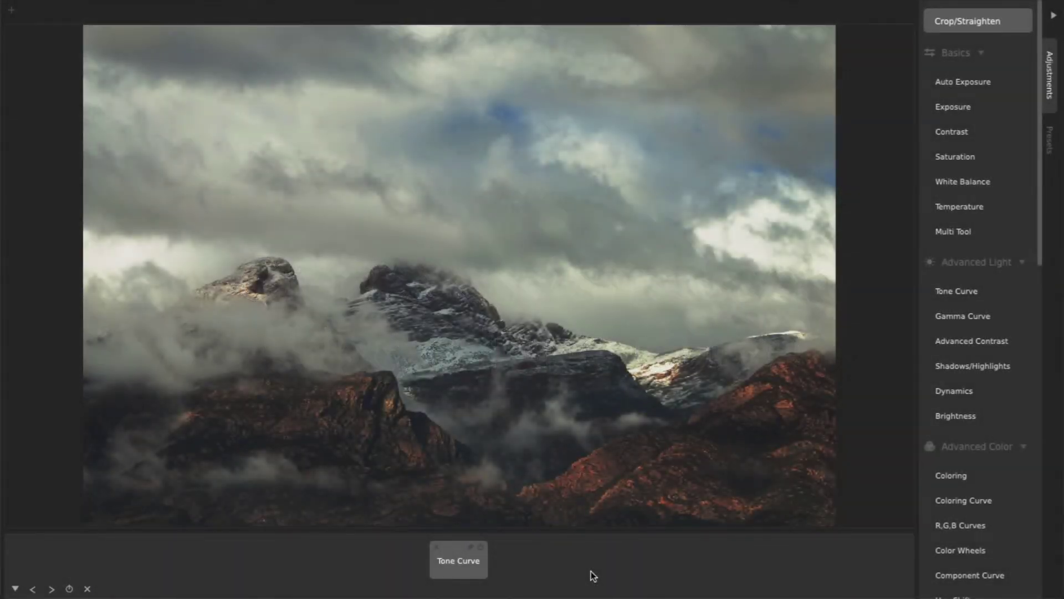
Step: Compare the mountain photo's old Tone Curve on and off, delete it, and add a fresh one
click(481, 546)
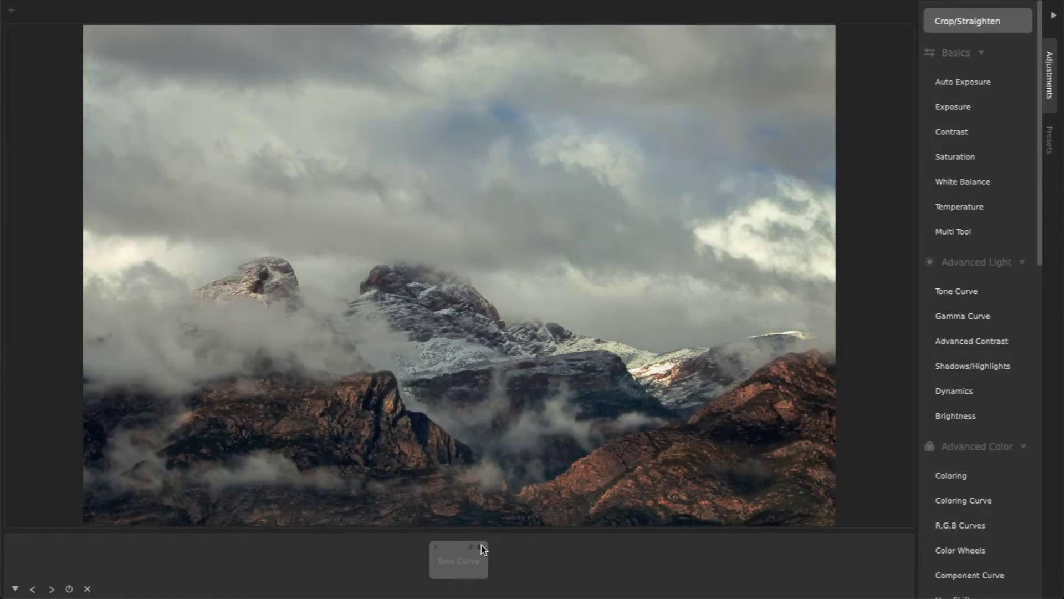
click(481, 545)
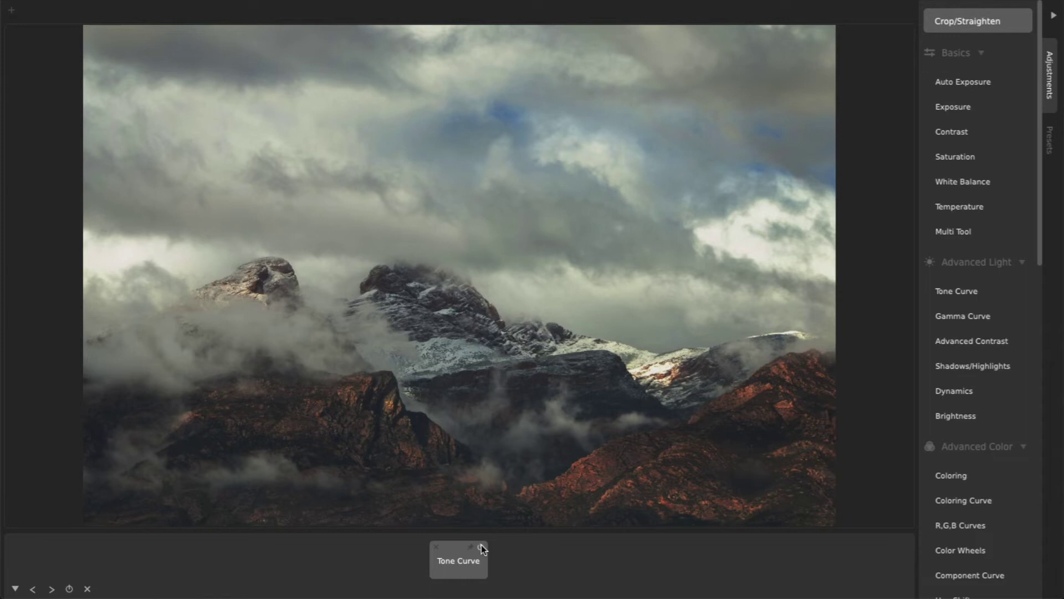
click(481, 547)
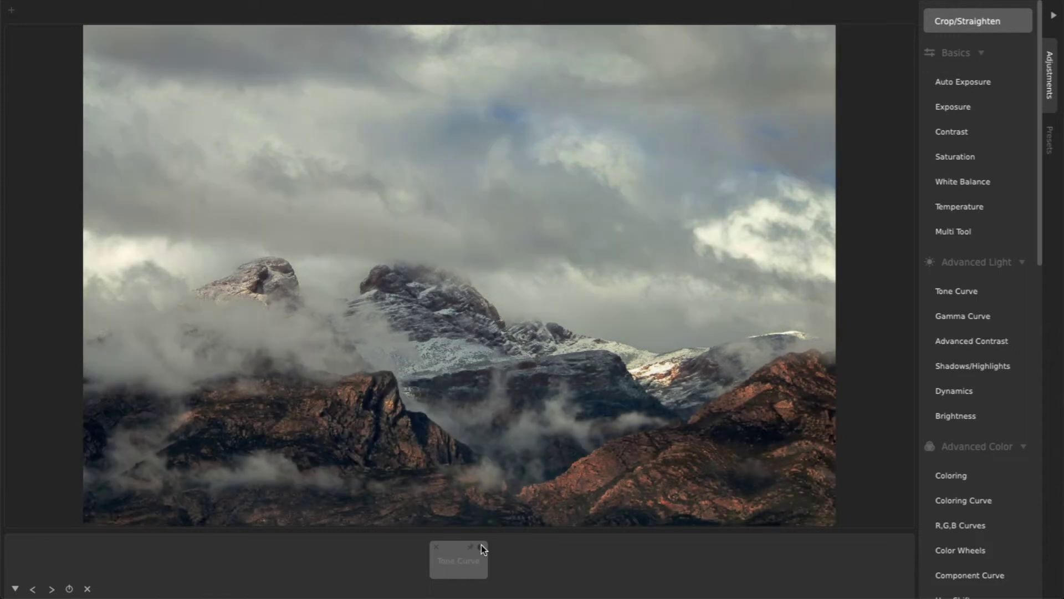
click(438, 547)
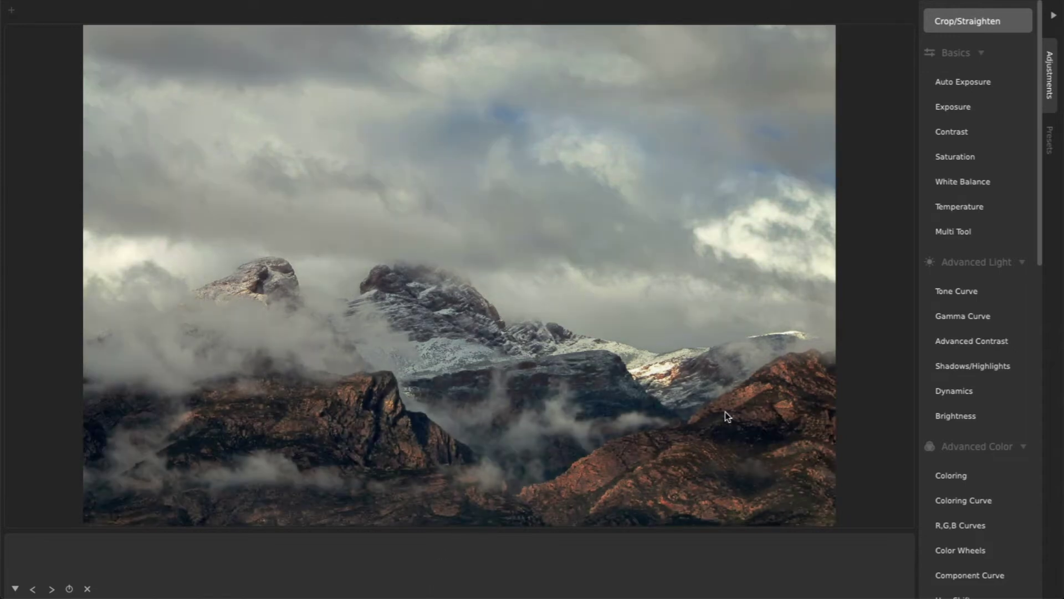
click(942, 292)
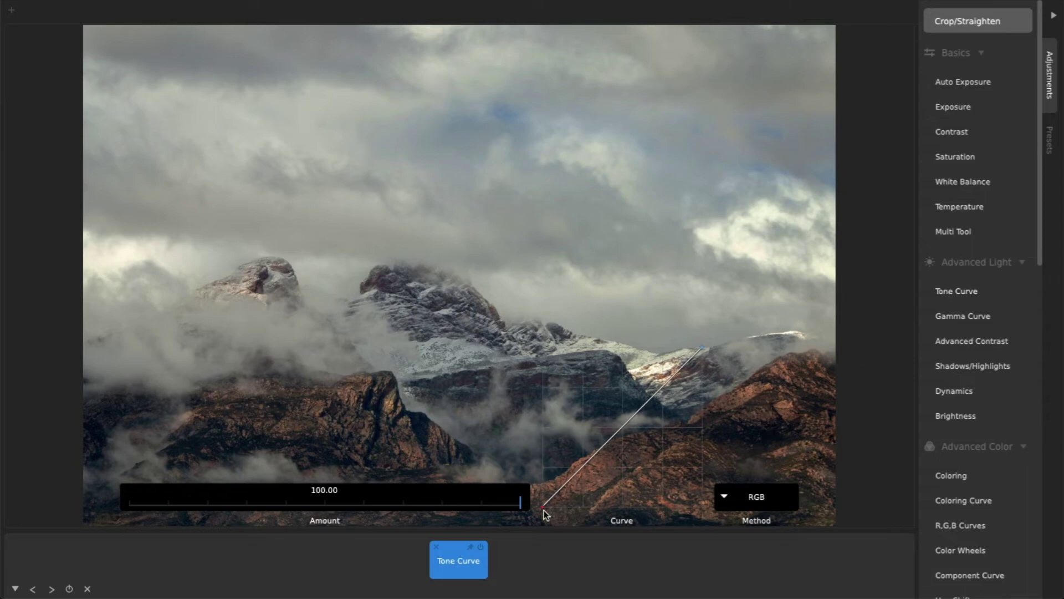
Step: Bend the mountain photo's curve into an S: lower shadow point, raised highlight point, adjusted end points
drag(543, 510, 540, 490)
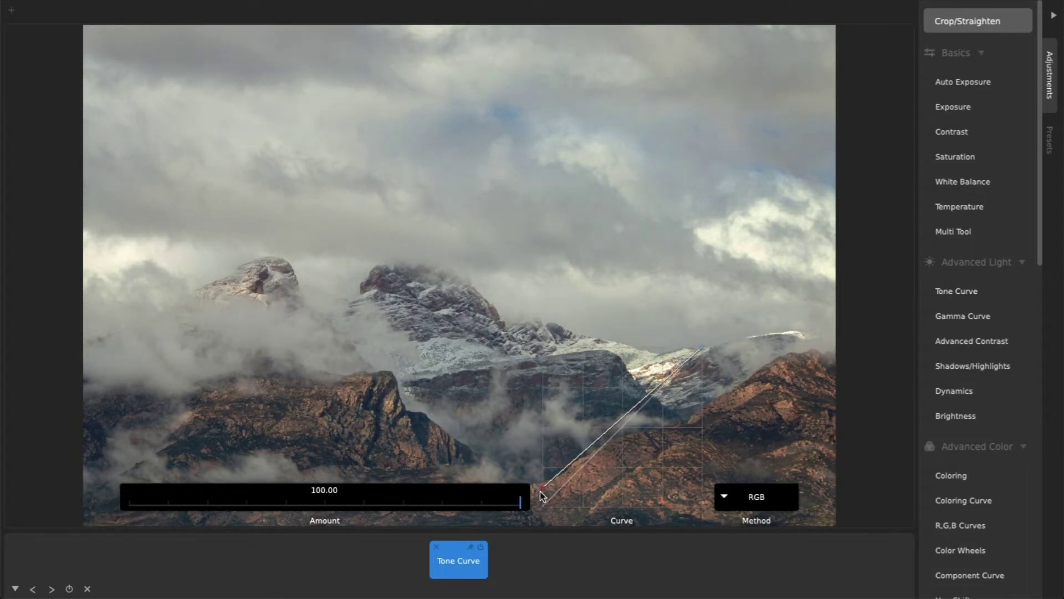
drag(702, 350, 713, 370)
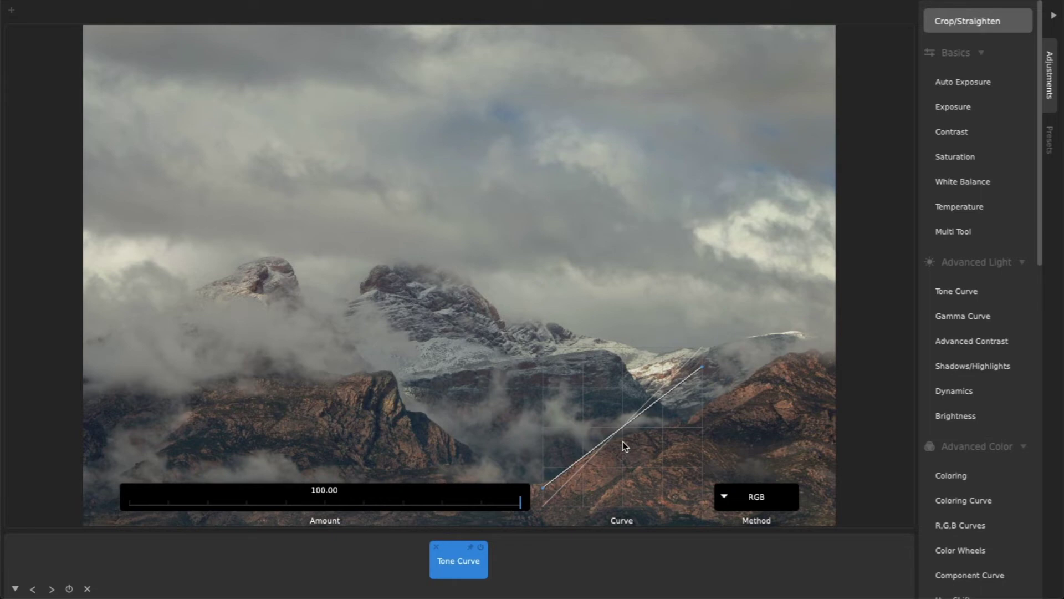
click(581, 459)
drag(580, 460, 587, 484)
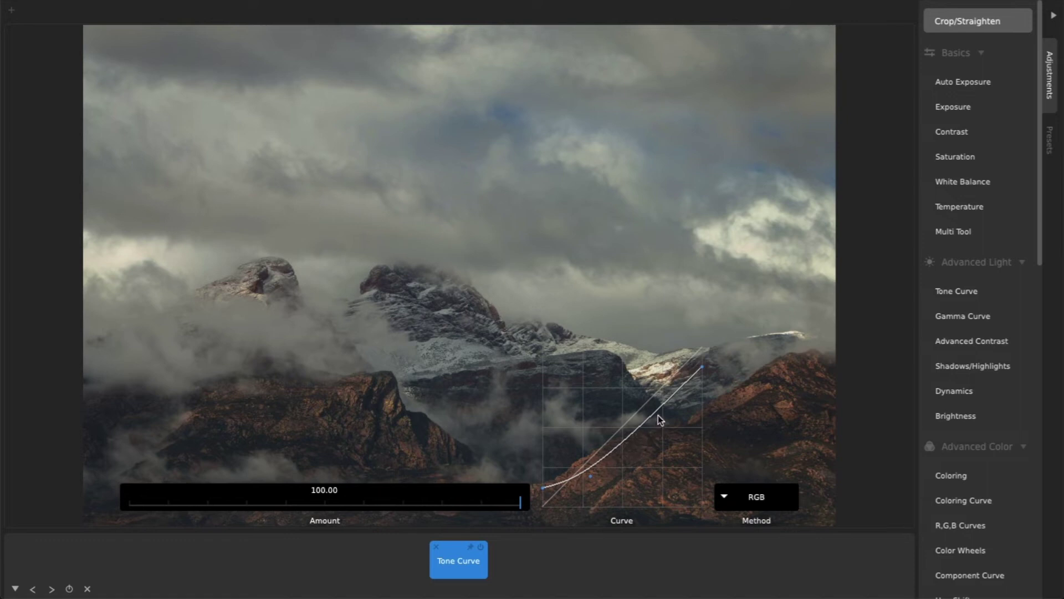
drag(659, 410, 671, 378)
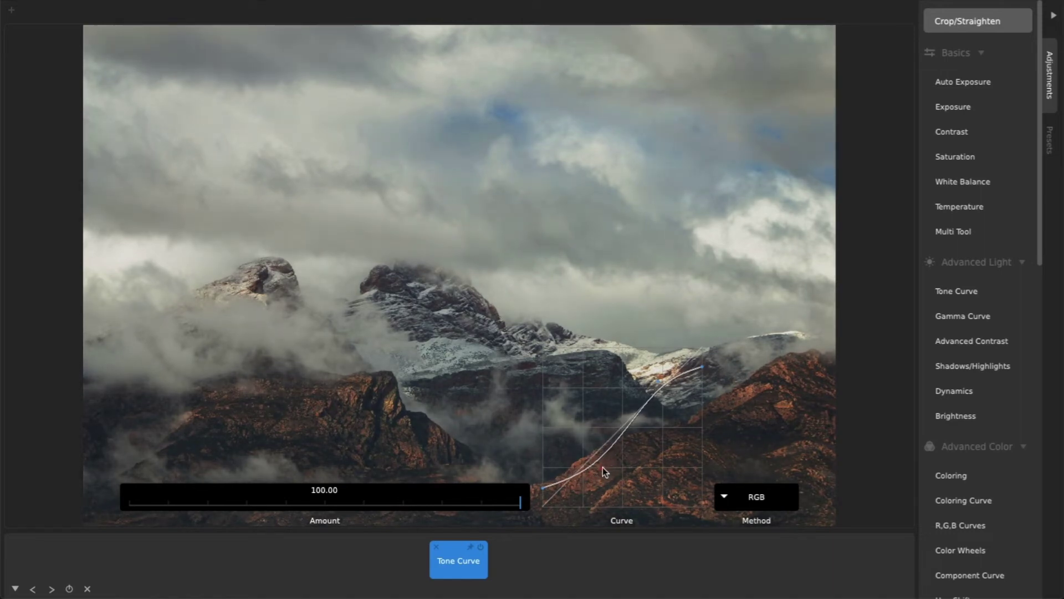
mouse_move(603, 467)
mouse_down()
mouse_move(592, 488)
mouse_move(601, 471)
mouse_up()
drag(546, 491, 598, 473)
drag(656, 389, 646, 388)
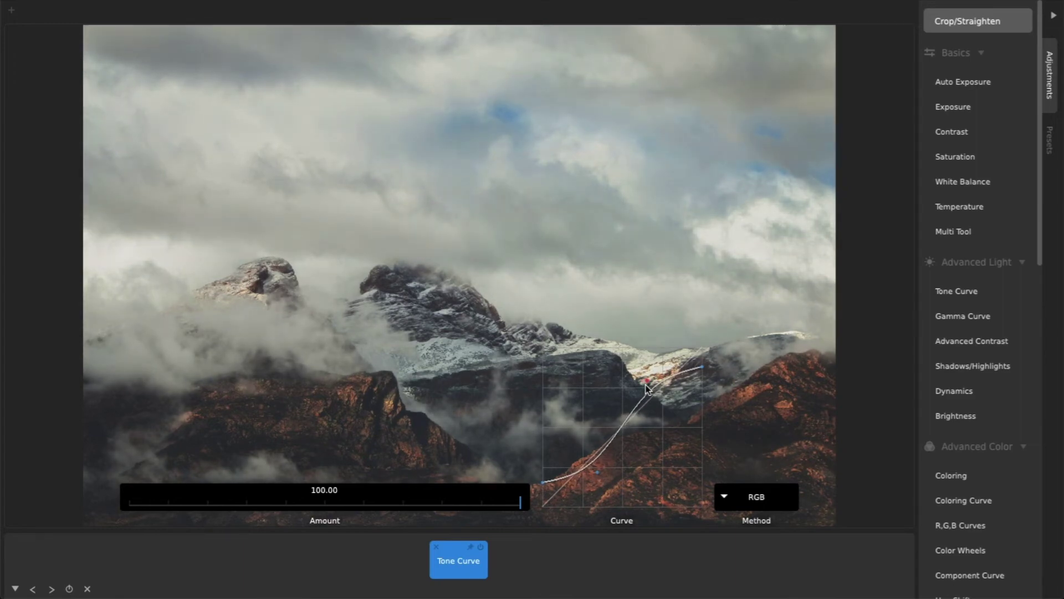
click(612, 561)
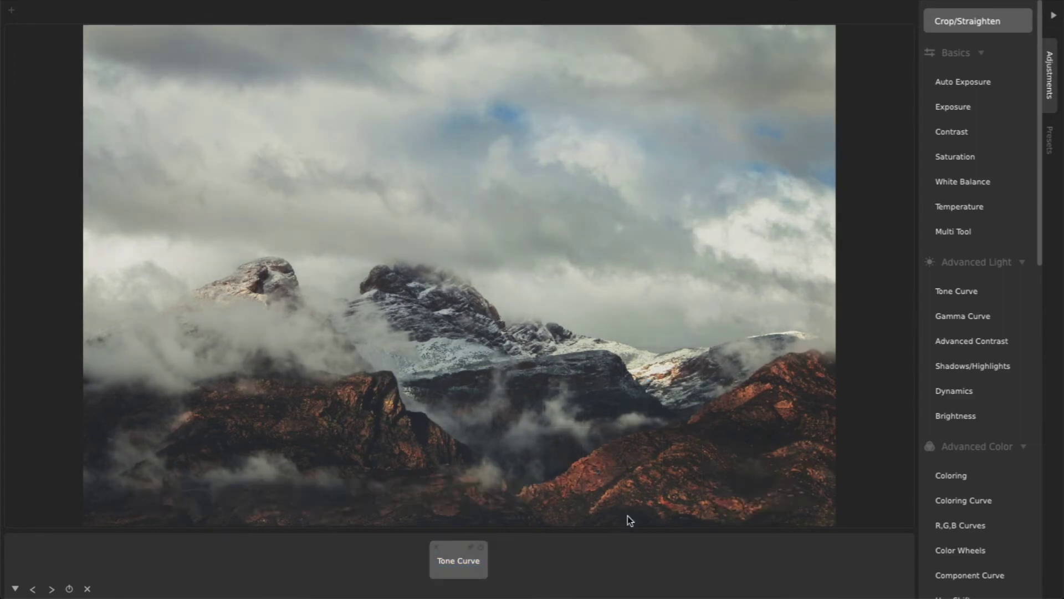
Step: Add a Saturation adjustment to the mountain photo and lower its amount to about 42
click(926, 162)
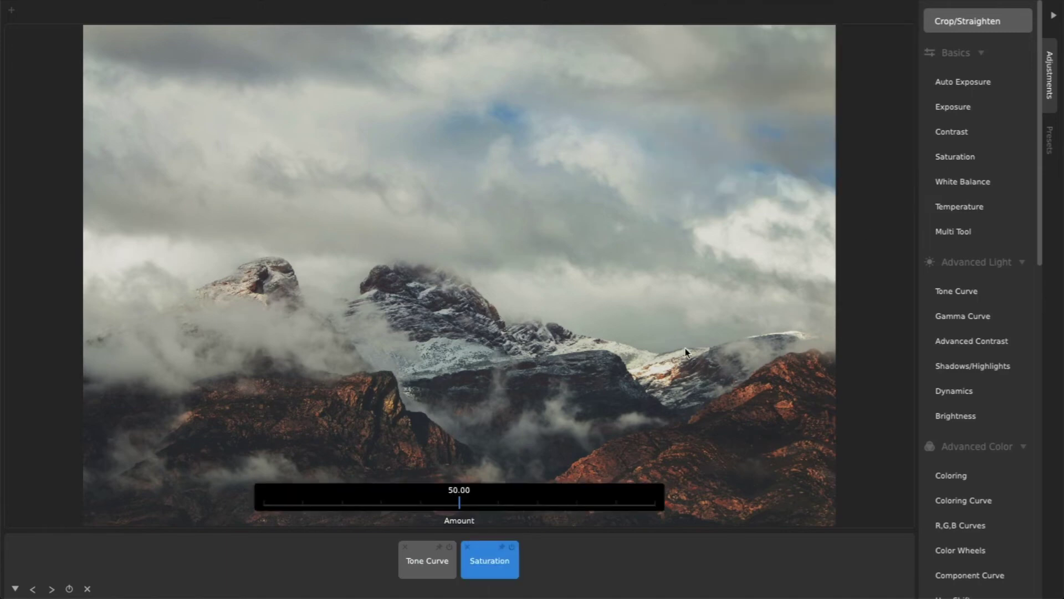
drag(460, 502, 436, 504)
click(564, 556)
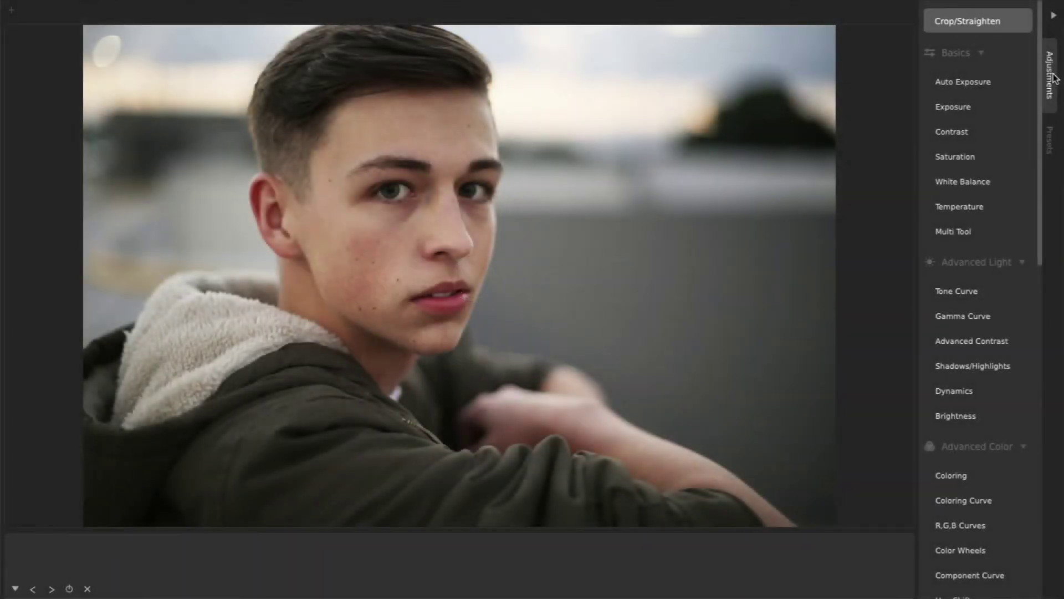
Step: Try the Color Essentials 07, Film Tone 02 and Freckles presets on the portrait
click(1049, 143)
scroll(983, 200, down, 3)
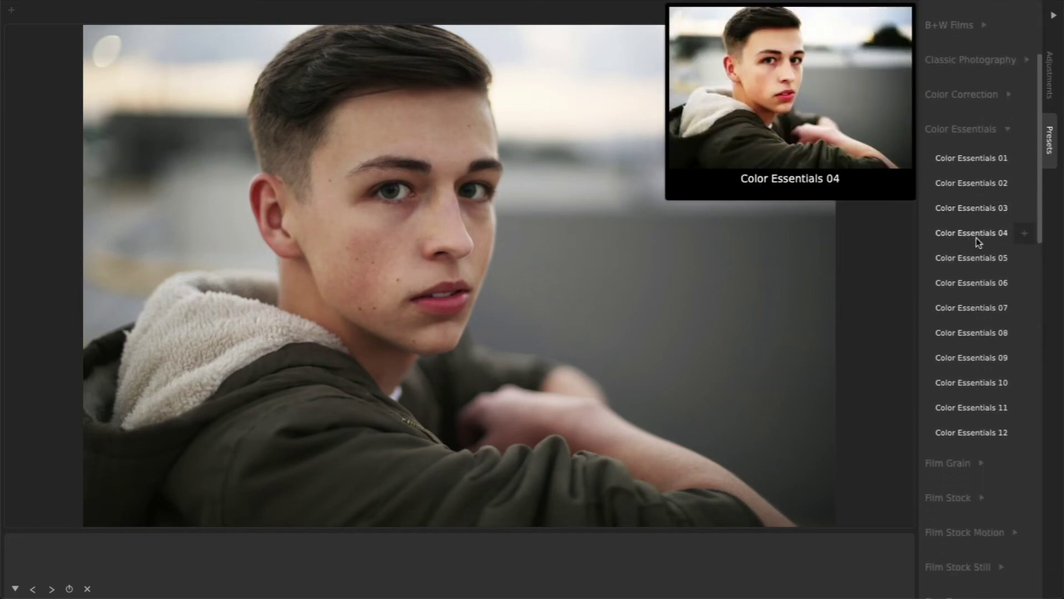
click(976, 307)
scroll(977, 308, down, 8)
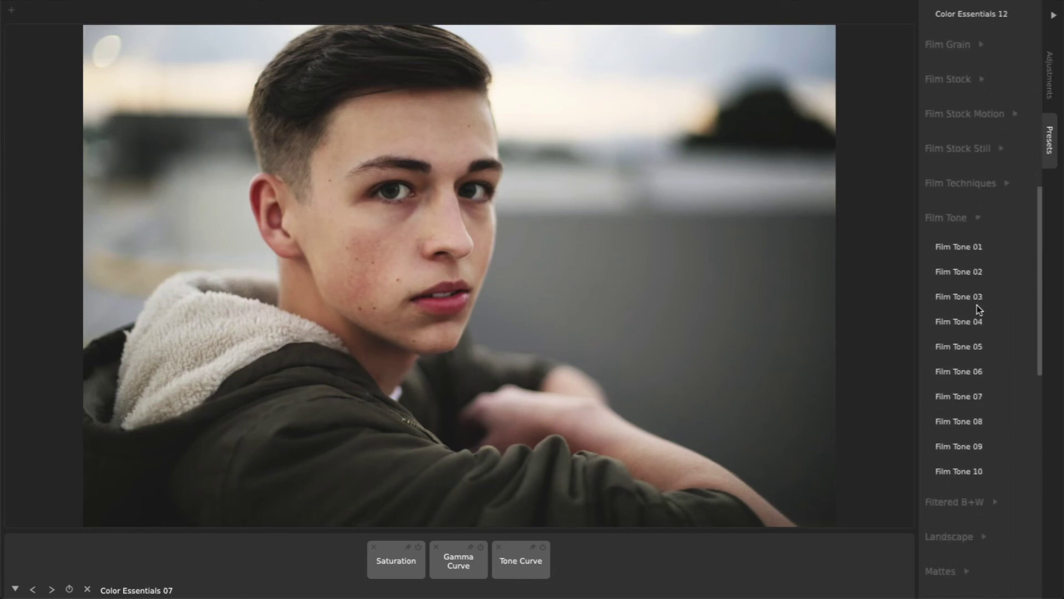
click(973, 244)
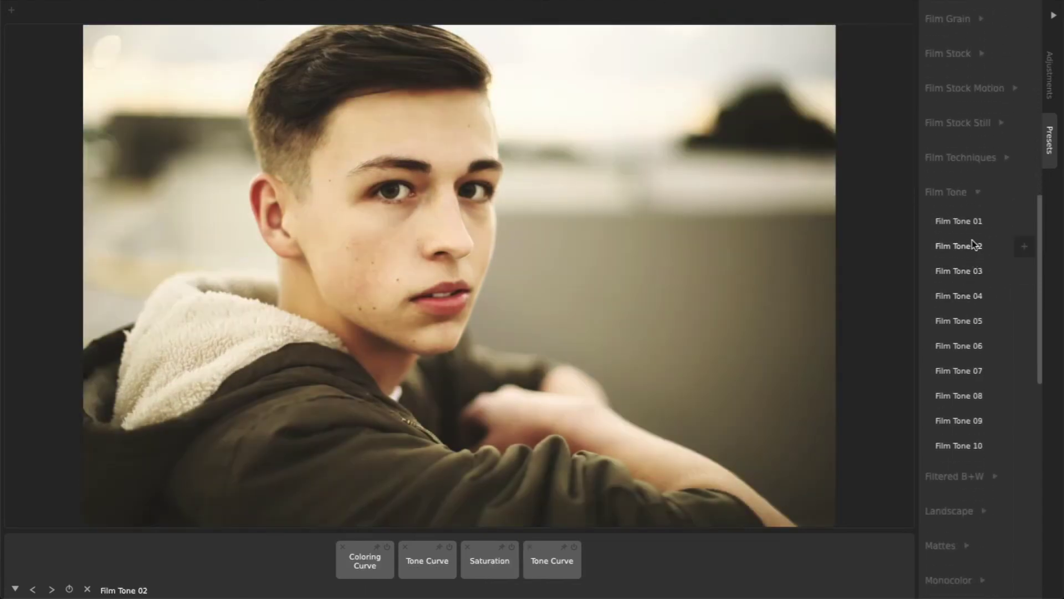
scroll(971, 247, down, 6)
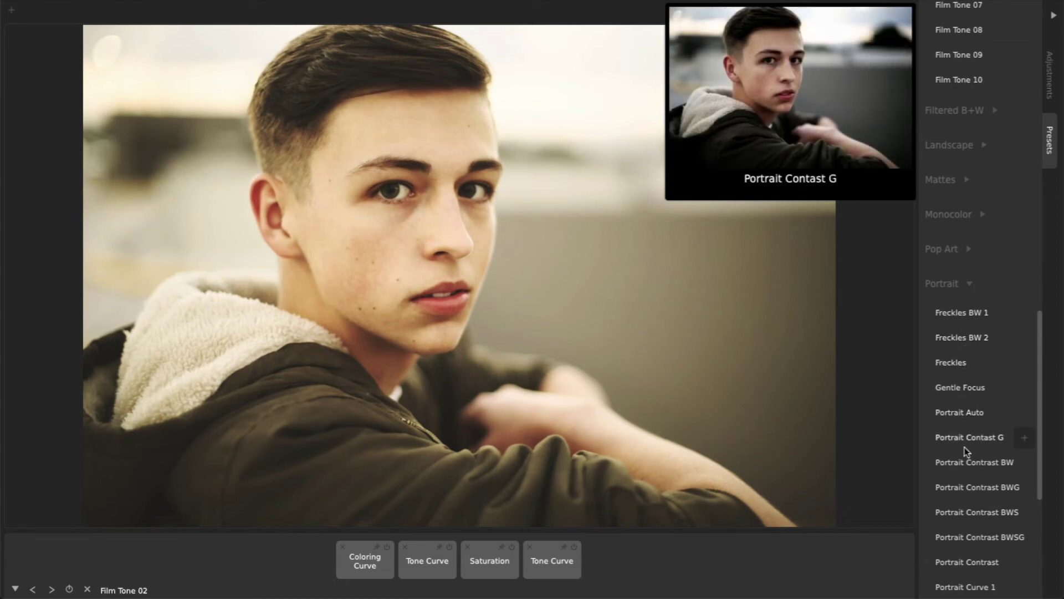
click(951, 362)
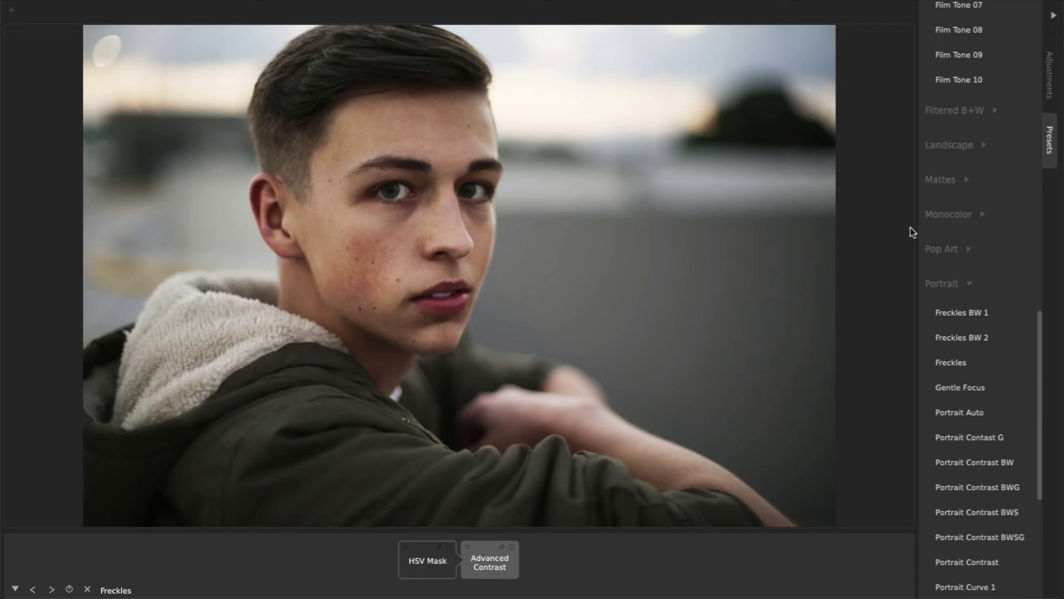
Step: Expand the Mattes preset group and apply Mattes 08
click(952, 177)
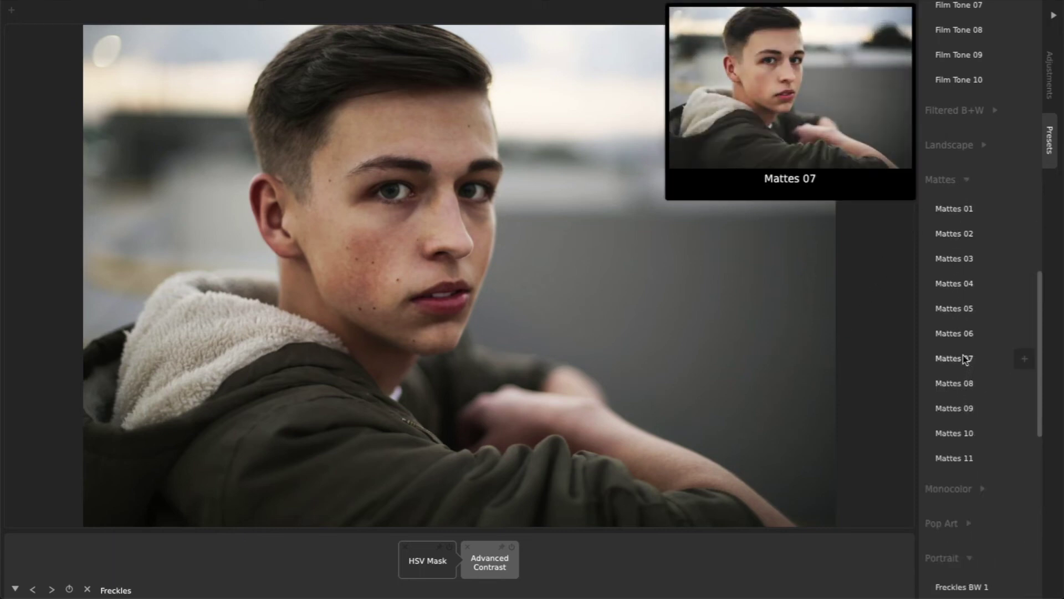
click(961, 384)
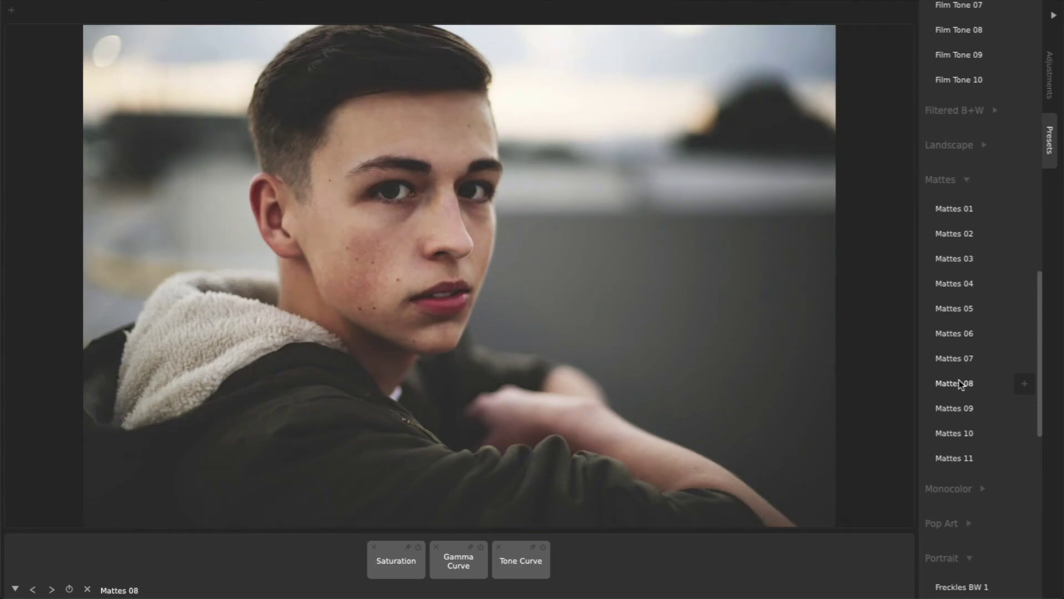
scroll(959, 382, up, 15)
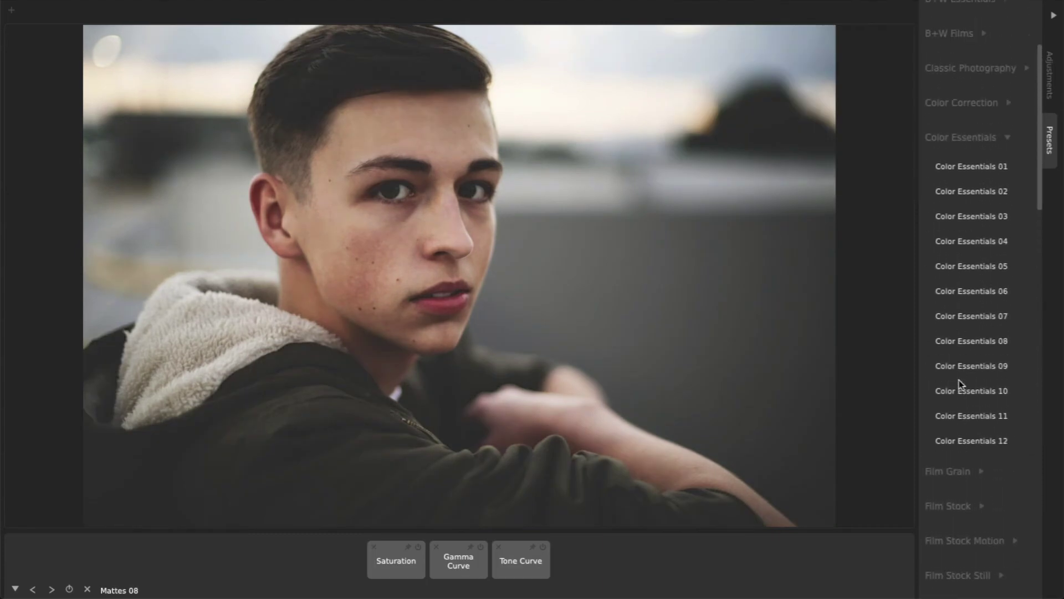
scroll(958, 380, up, 5)
Step: Compare Film Tone looks in Quicklook and settle on Film Tone 06 for the portrait
click(959, 28)
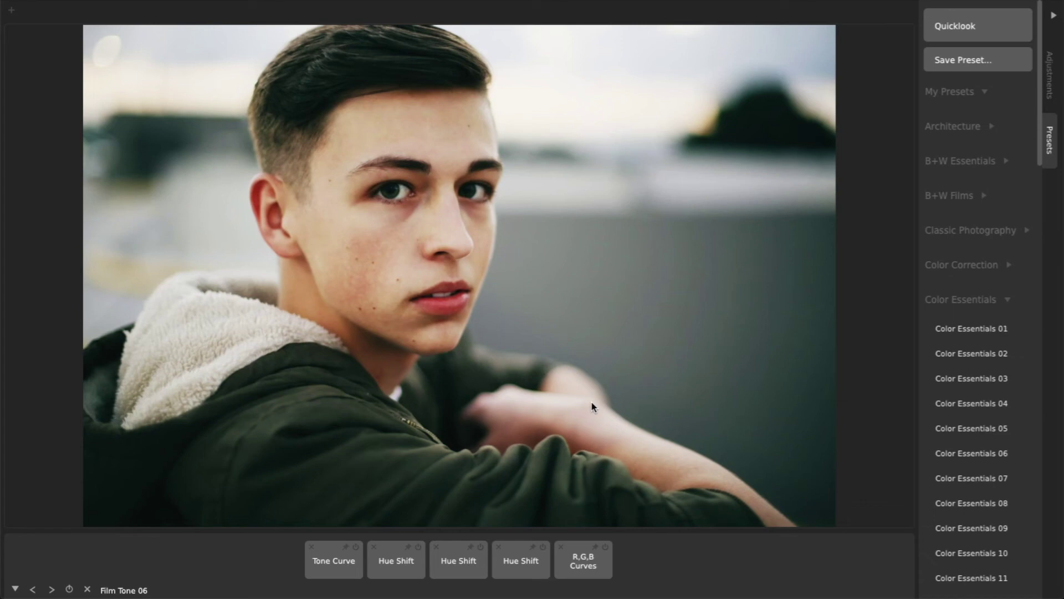
key(ctrl+z)
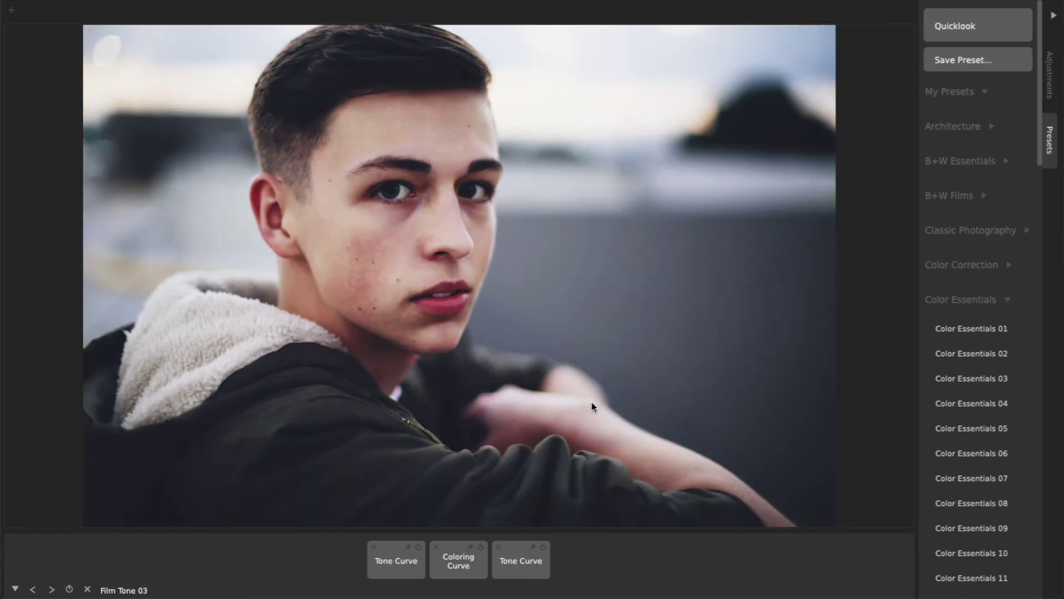
key(ctrl+z)
key(ctrl+z)
key(ctrl+shift+z)
key(ctrl+shift+z)
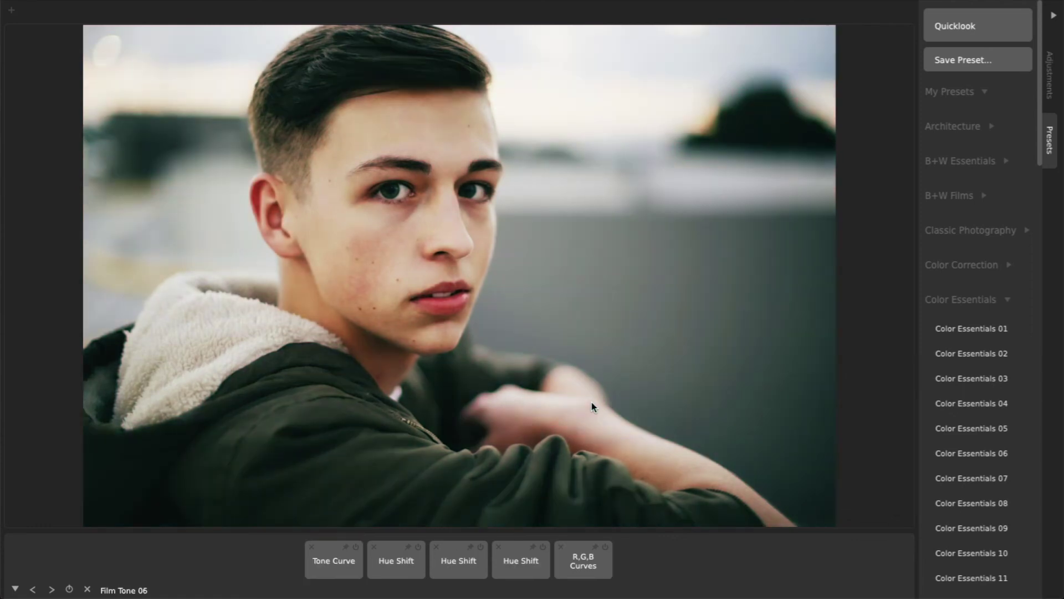
key(ctrl+shift+z)
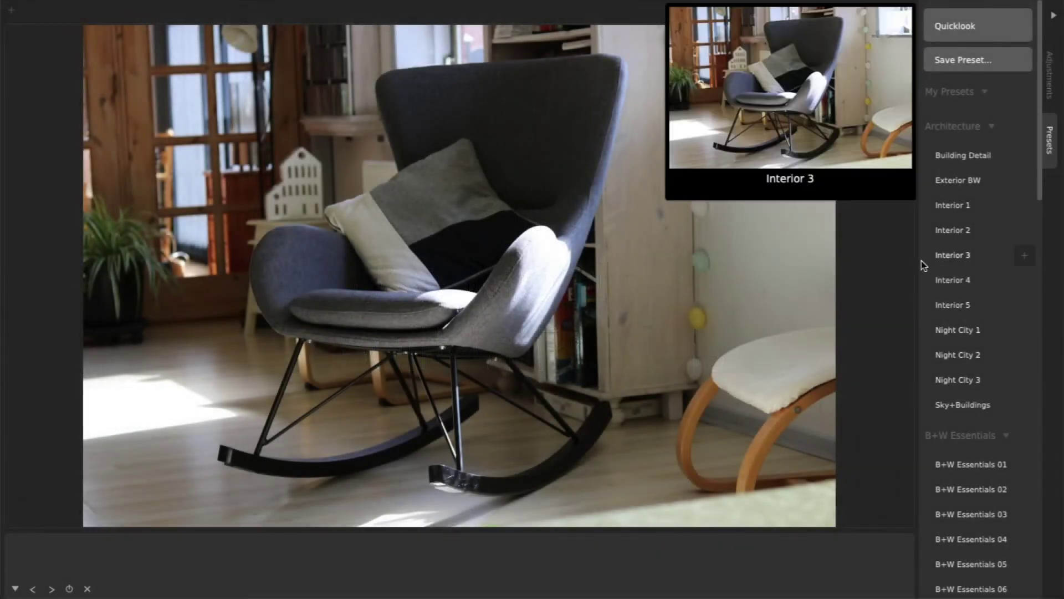
Step: Apply Film Tone 02 to the chair photo and flatten its colouring curve
scroll(955, 319, down, 8)
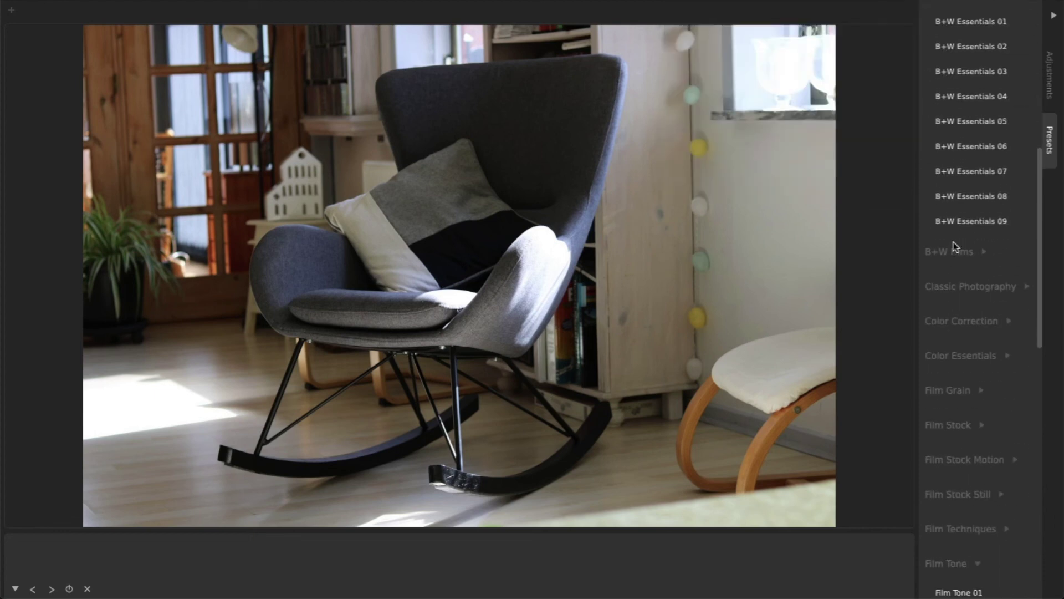
scroll(966, 124, down, 6)
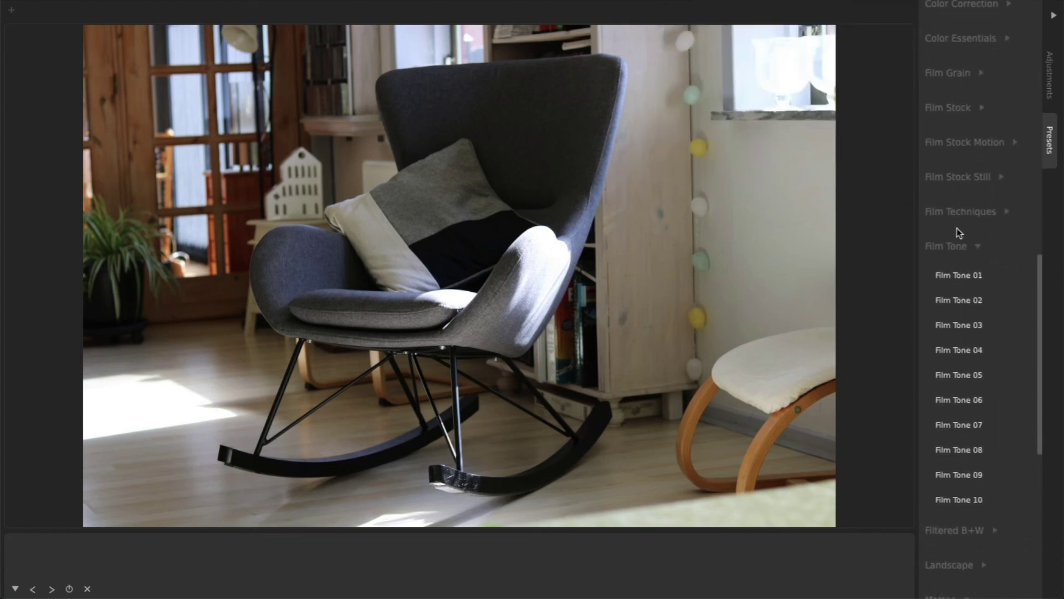
click(955, 296)
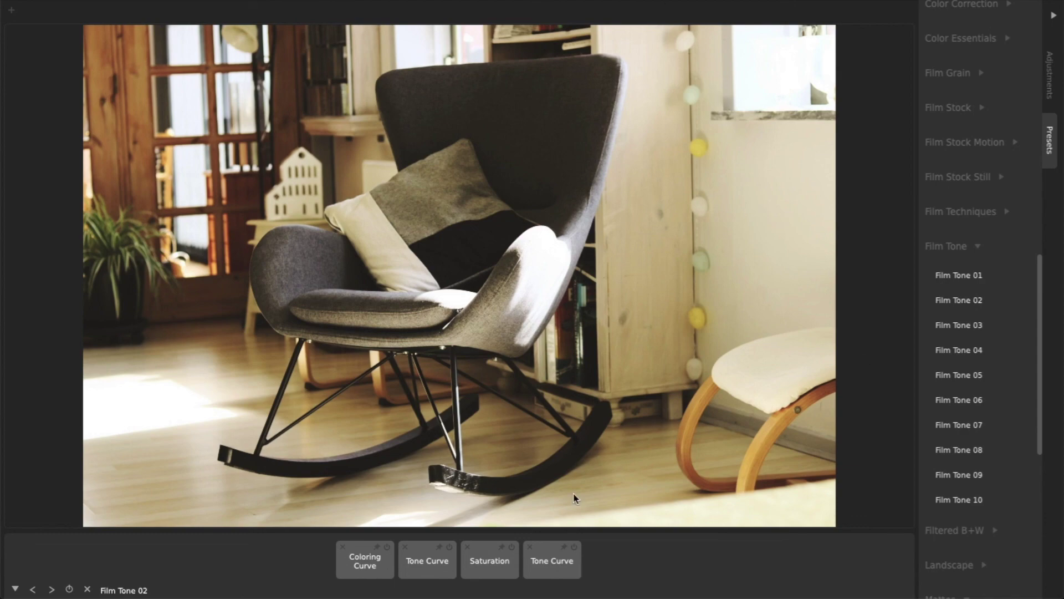
click(384, 569)
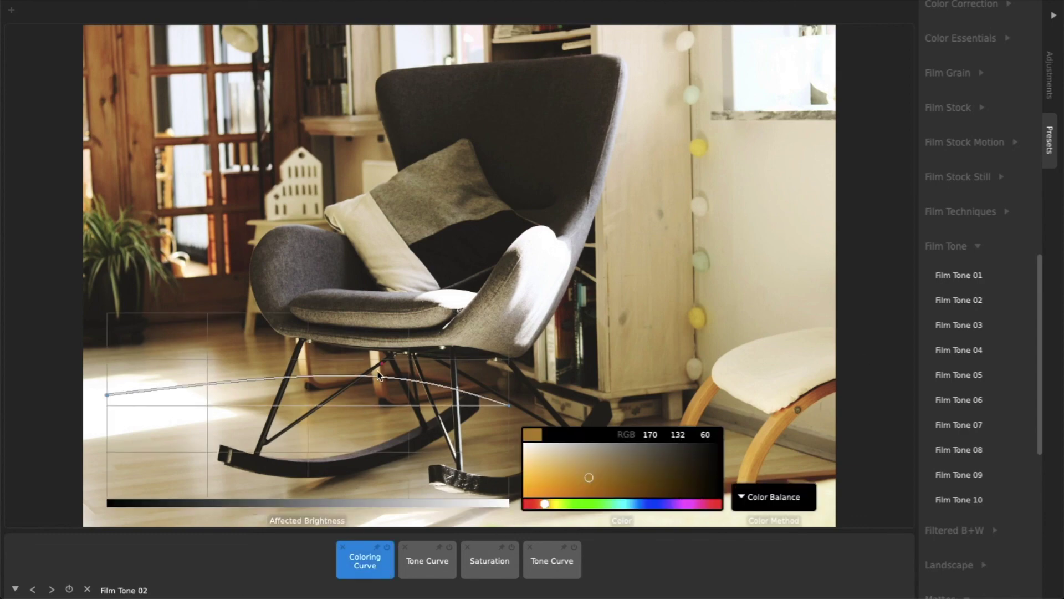
drag(334, 377, 406, 388)
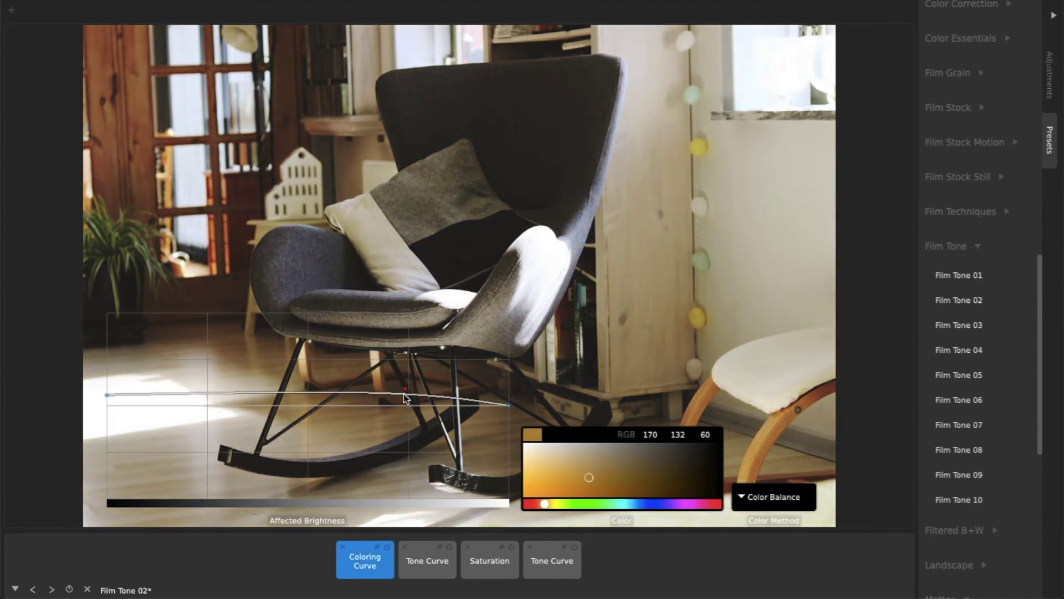
Step: Reduce the preset's Tone Curve amount to 70.04
click(433, 566)
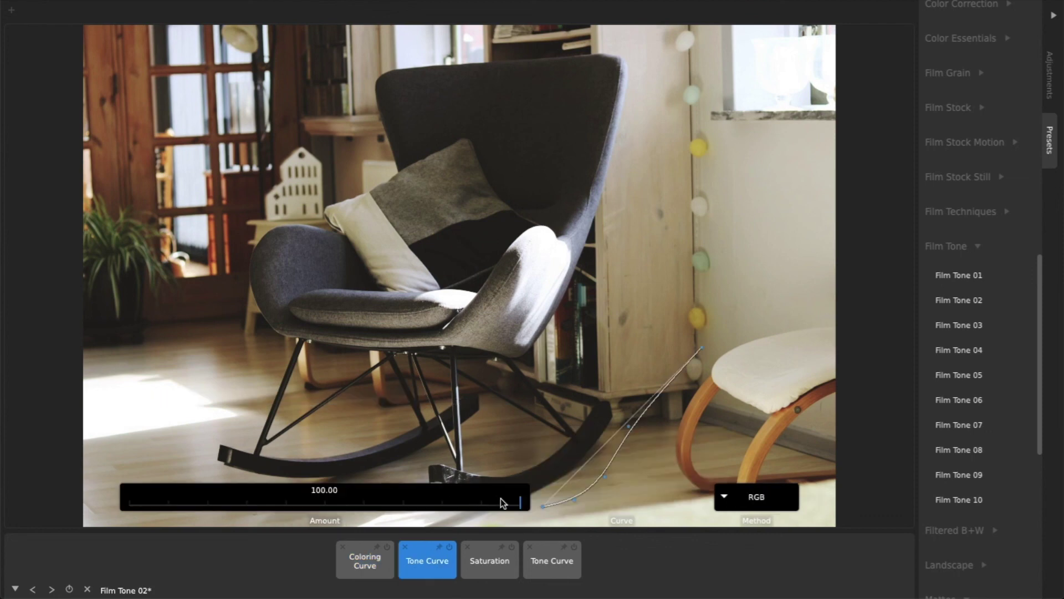
drag(502, 503, 481, 507)
click(625, 554)
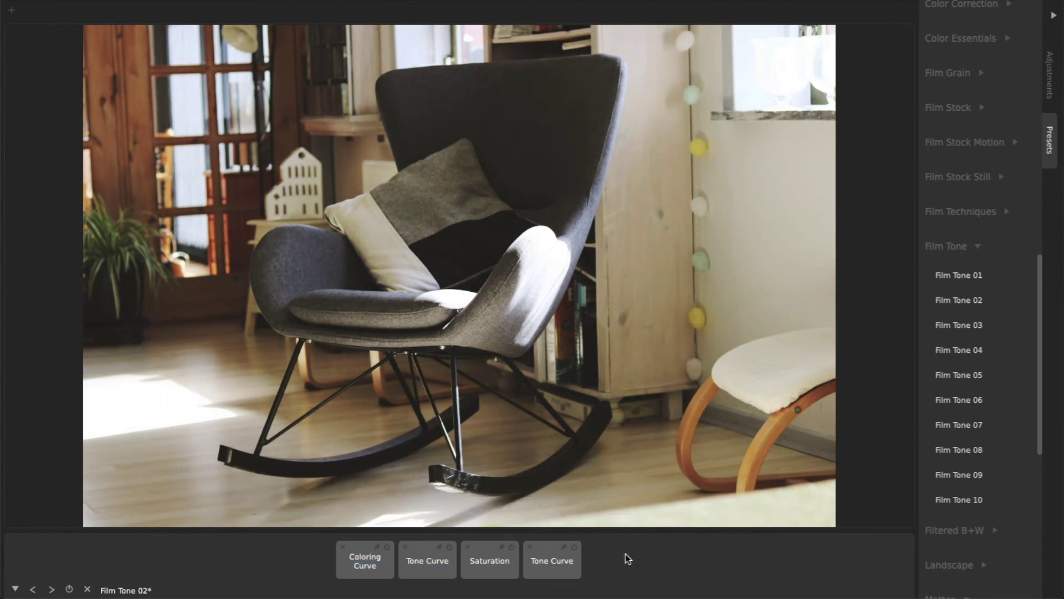
click(1048, 72)
Step: Raise Exposure to 58.87 and start saving the look as preset 'Warm Interior'
click(964, 107)
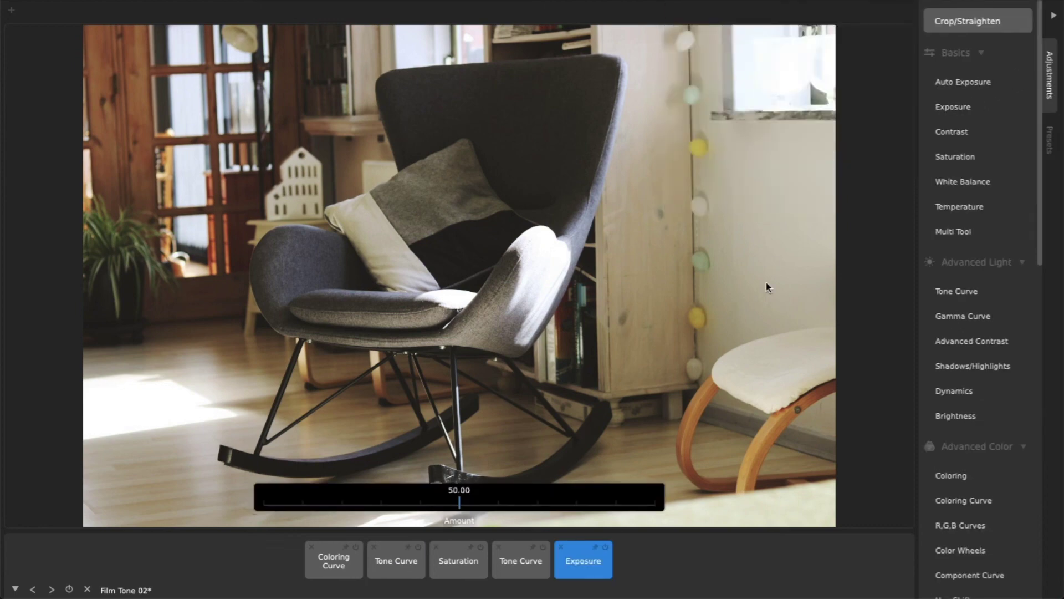
drag(464, 501, 494, 500)
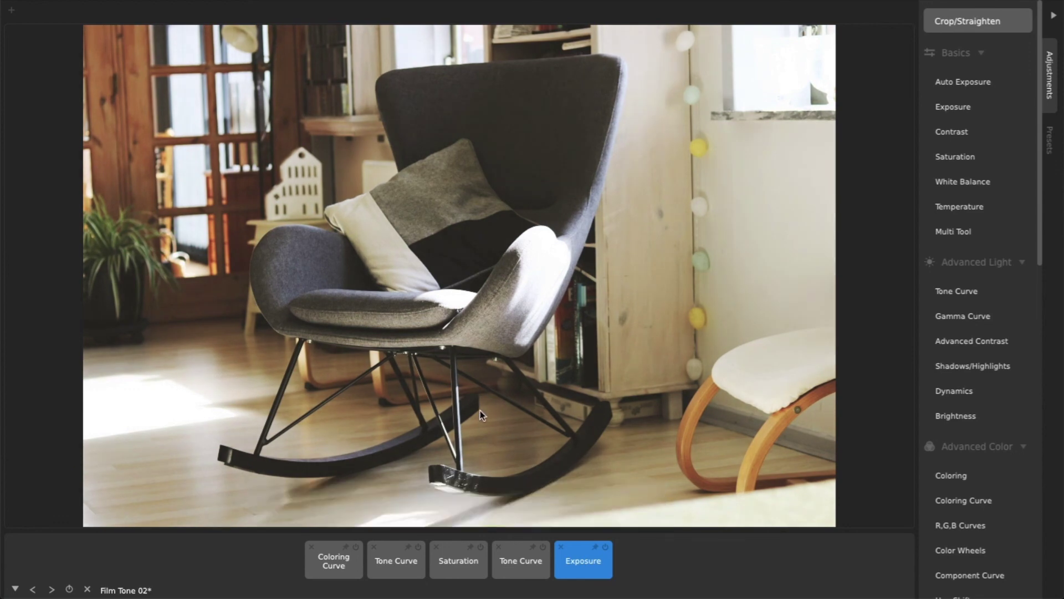
click(138, 2)
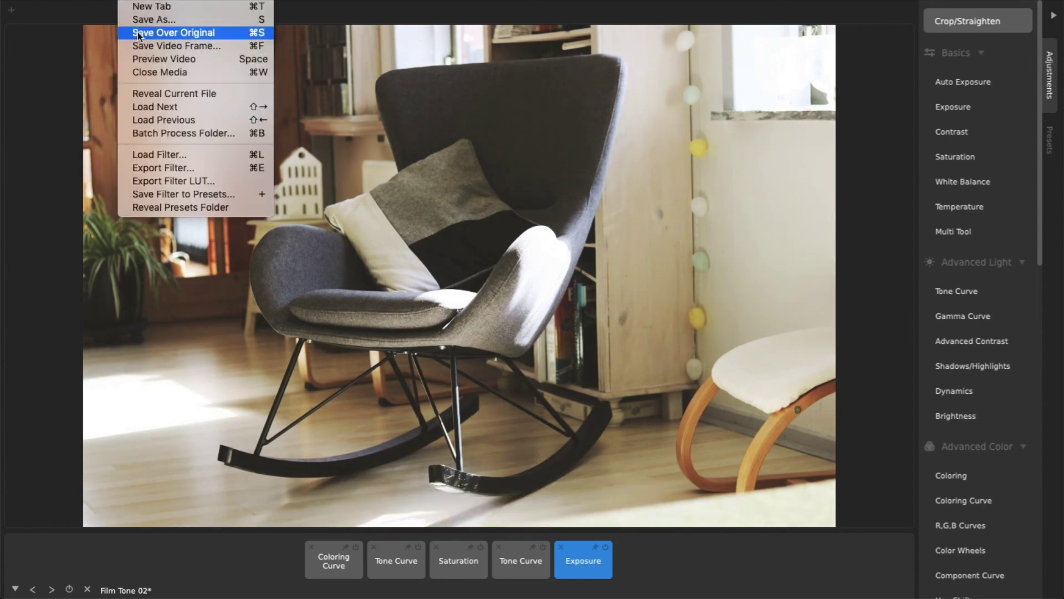
click(168, 194)
text(Warm Interi)
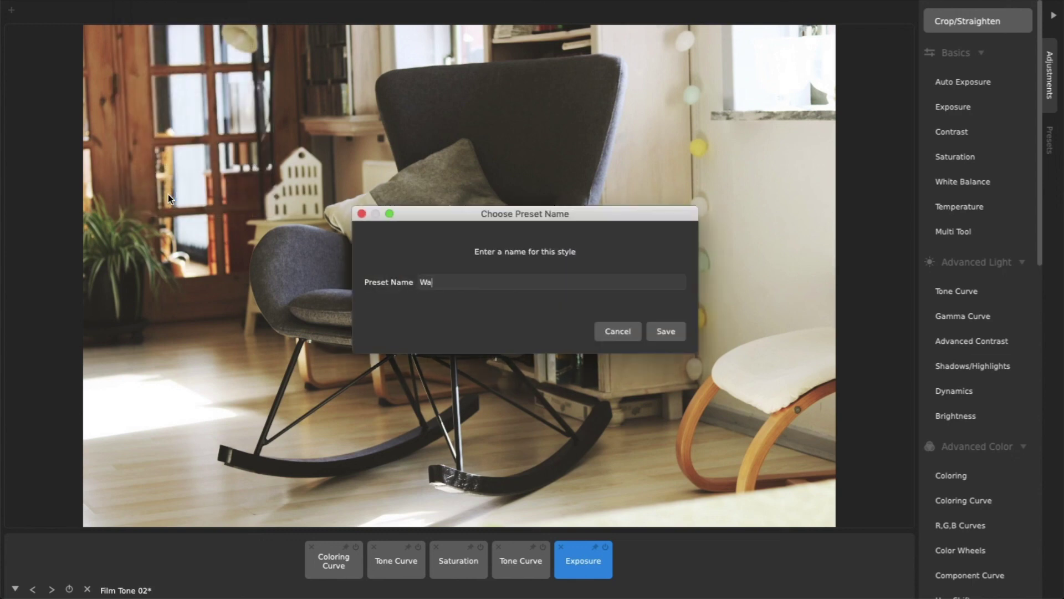